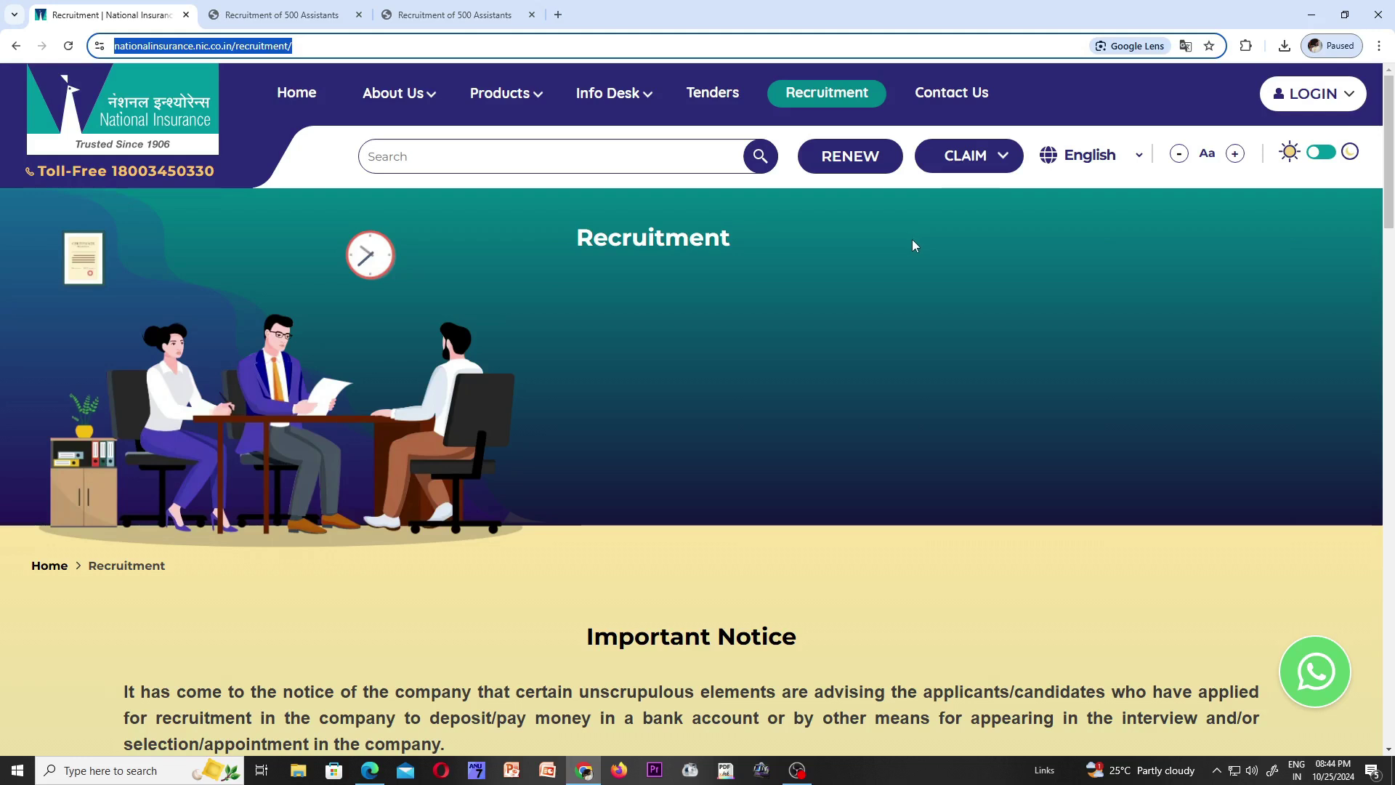
- Scroll past the Important Notice and collapse the Recruitment of 500 Assistants accordion
scroll(912, 244, down, 6)
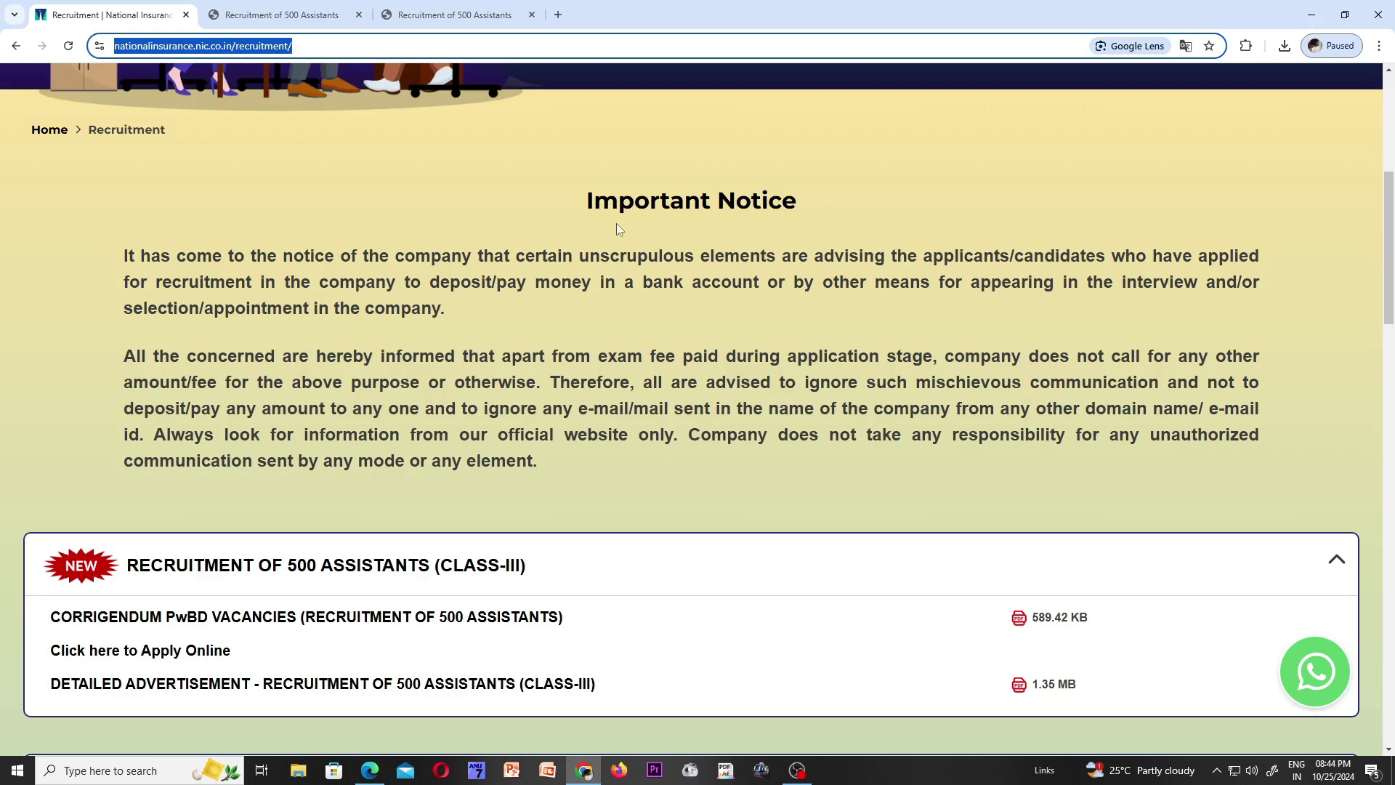
scroll(617, 225, up, 4)
scroll(617, 225, down, 7)
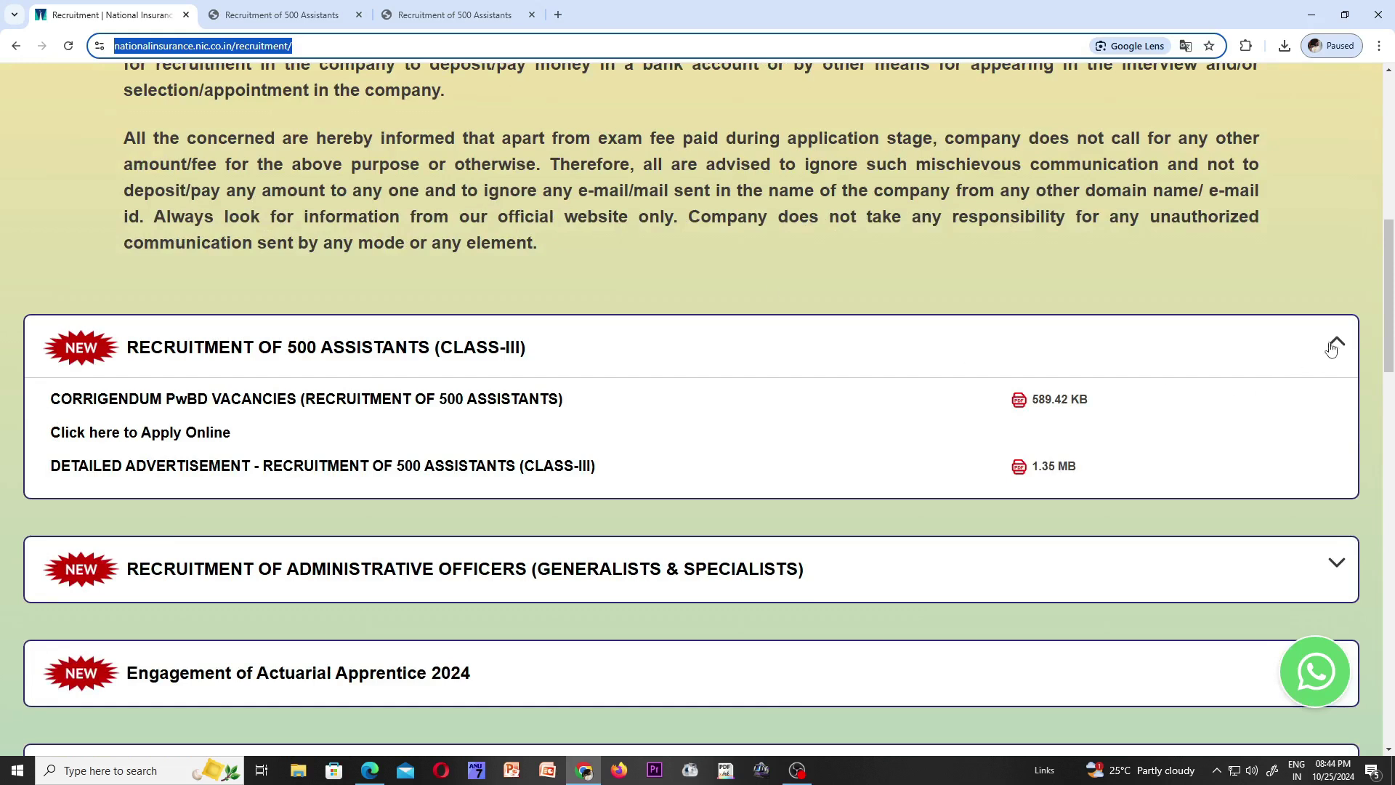
click(1333, 345)
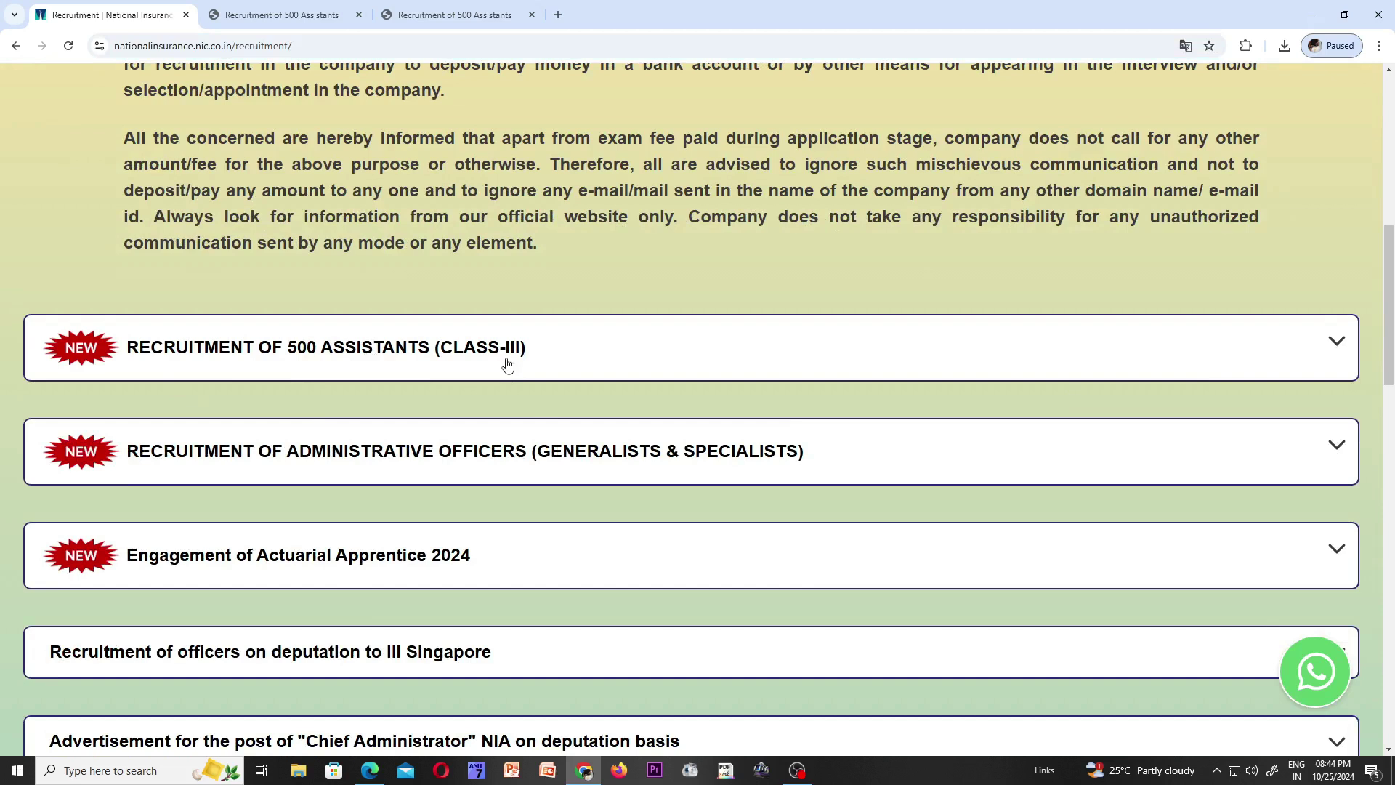
- Expand the 500 Assistants section, open its online application in a new tab, and return to the recruitment tab
click(1339, 344)
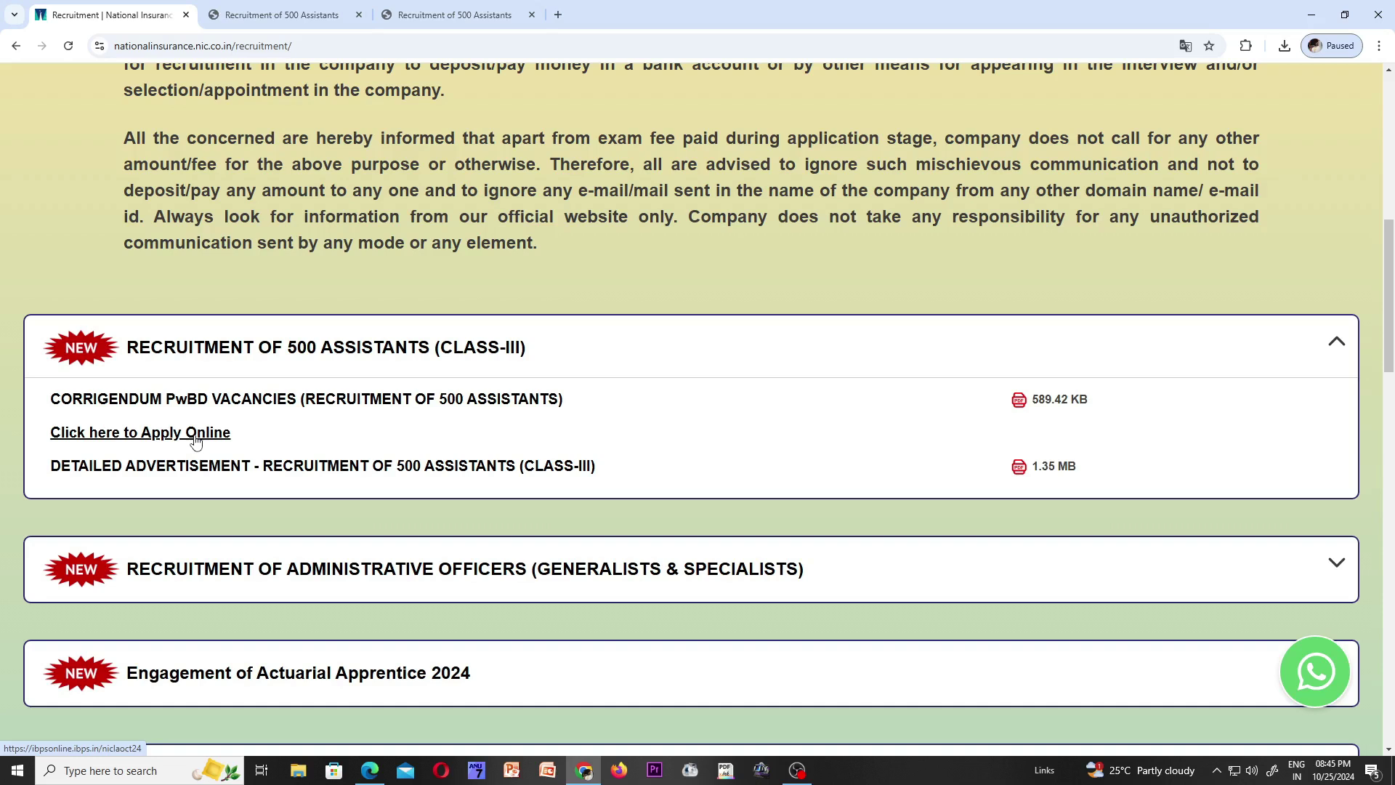
click(196, 433)
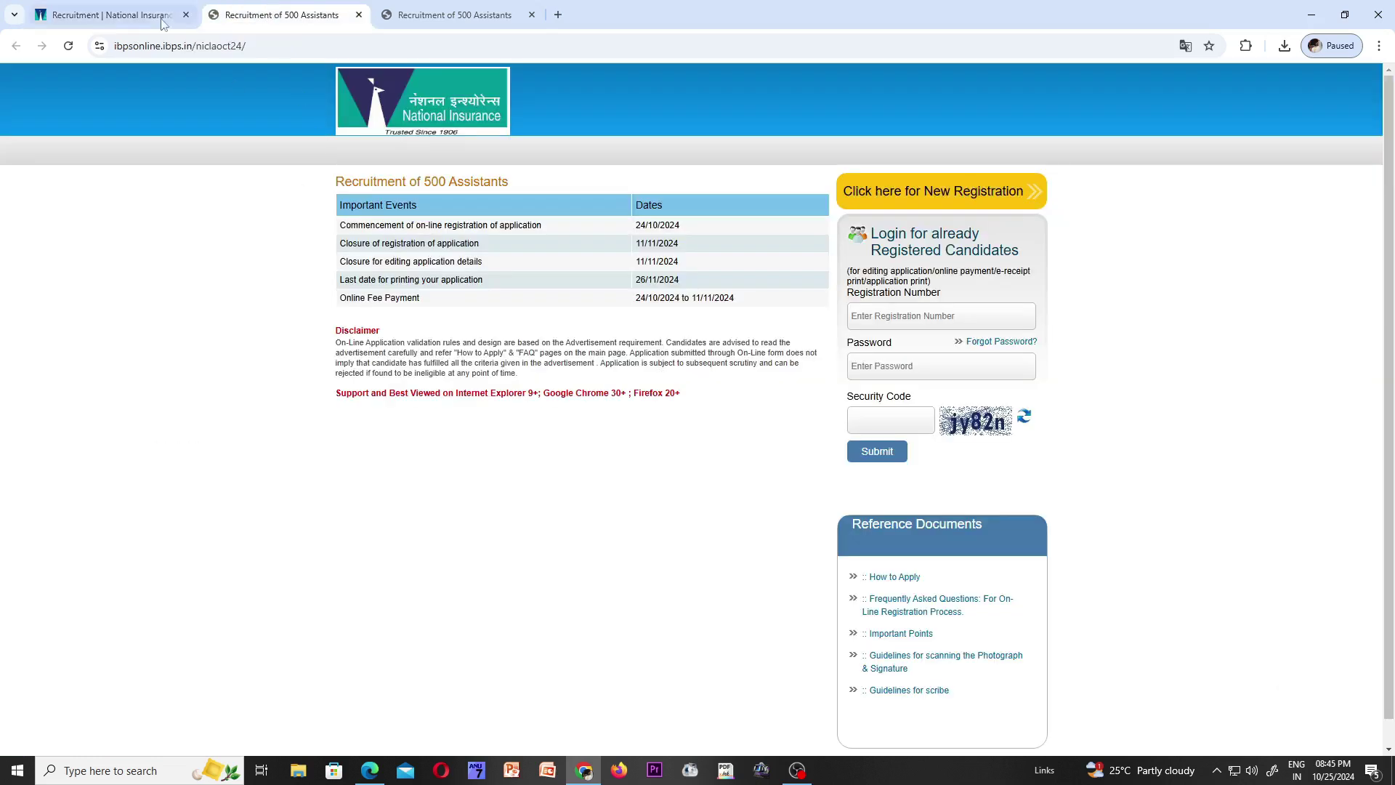
click(113, 15)
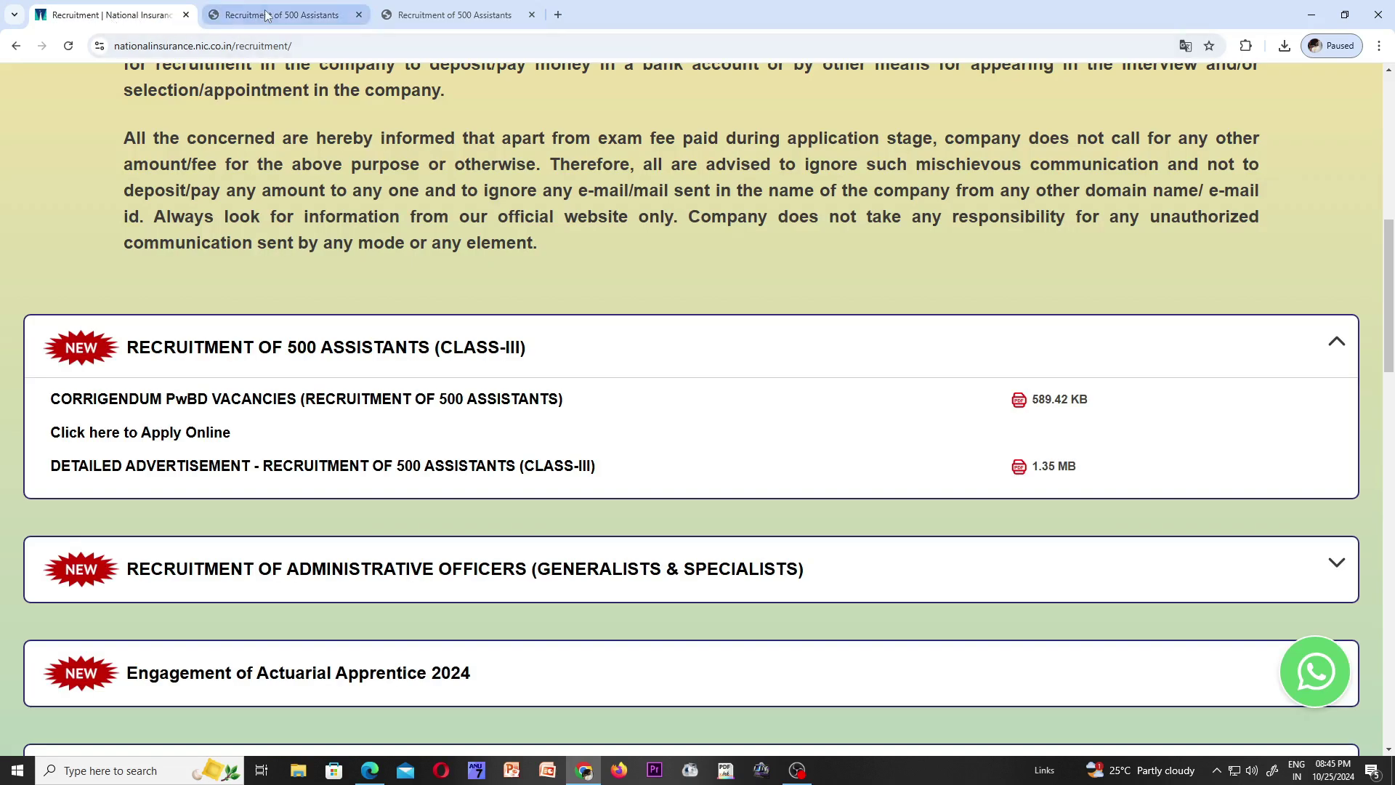
click(268, 16)
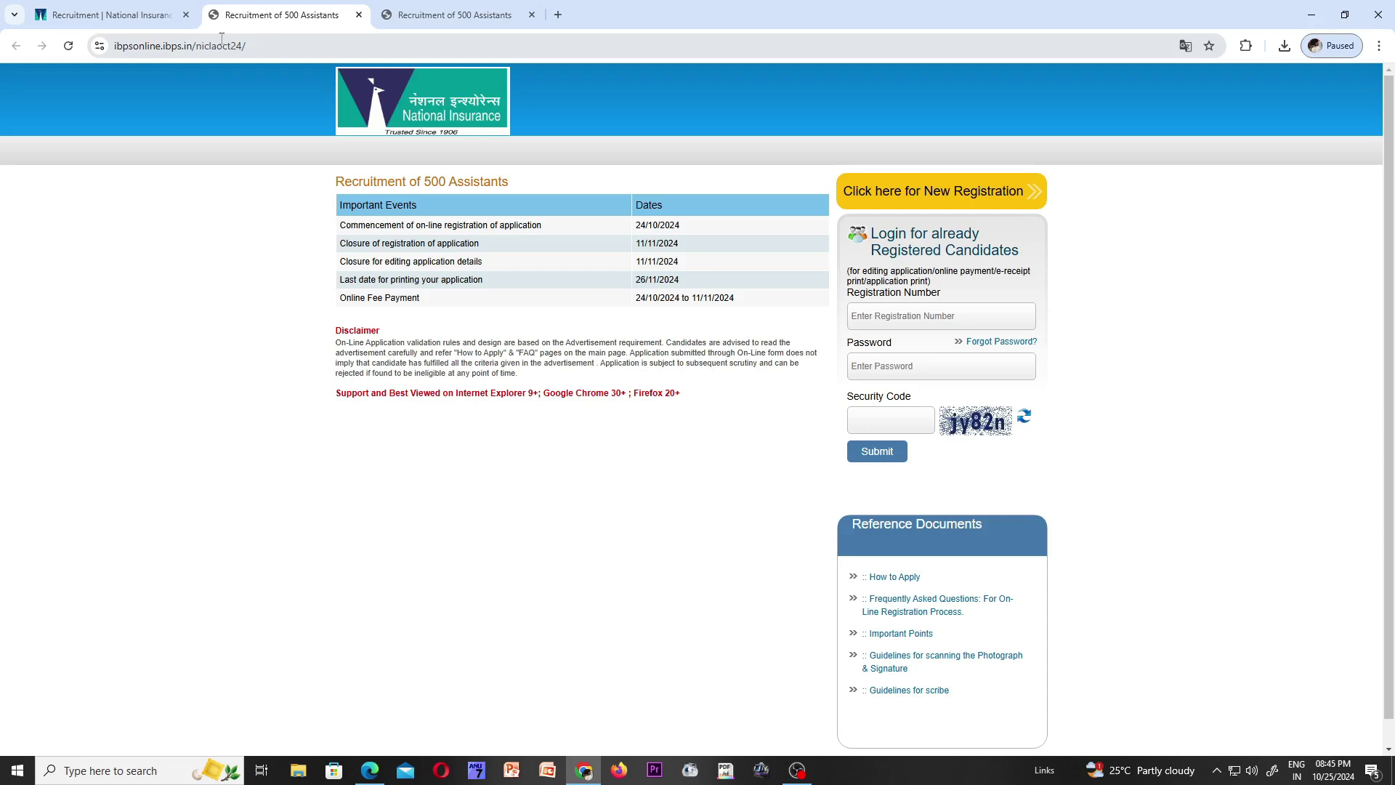
click(172, 16)
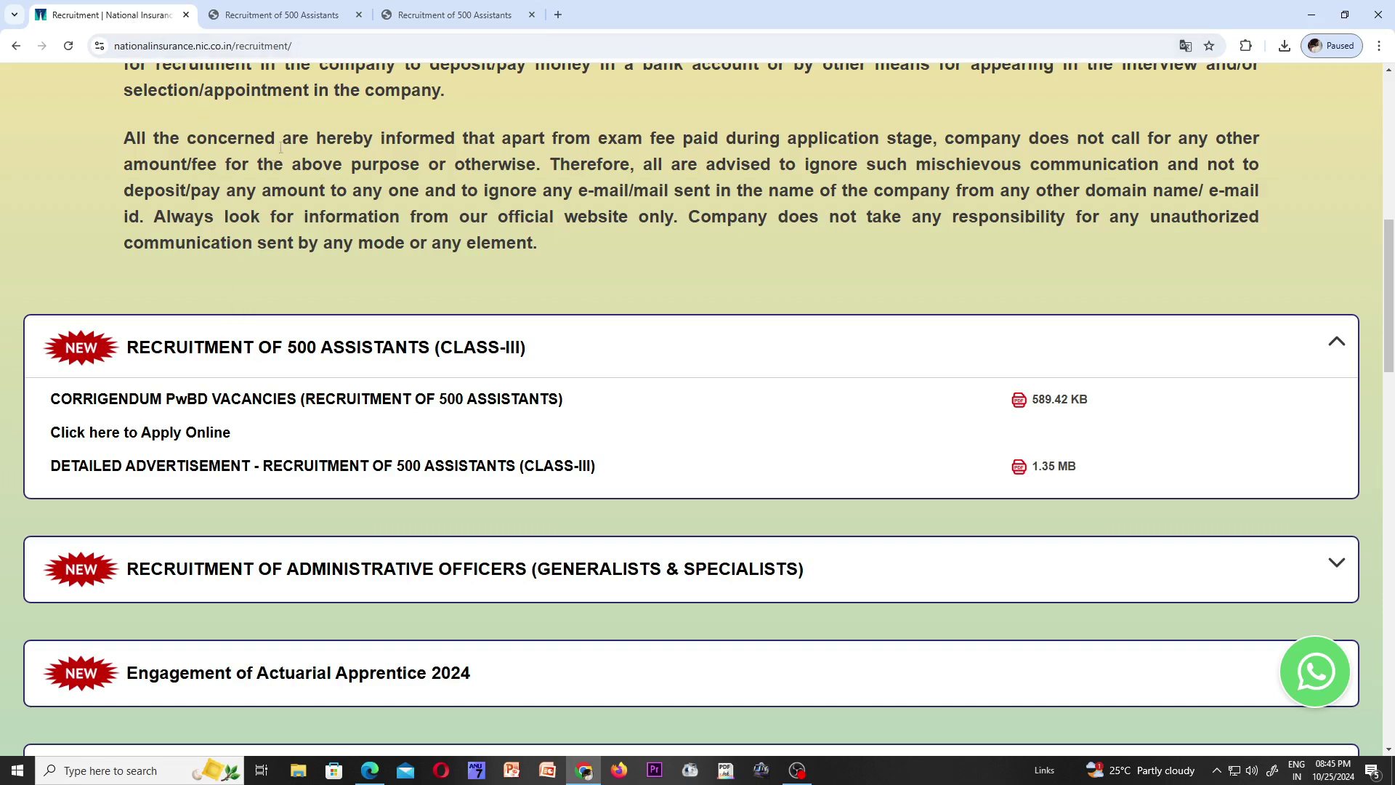
- Switch to the 'Recruitment of 500 Assistants' tab showing the IBPS login and registration dates
click(303, 17)
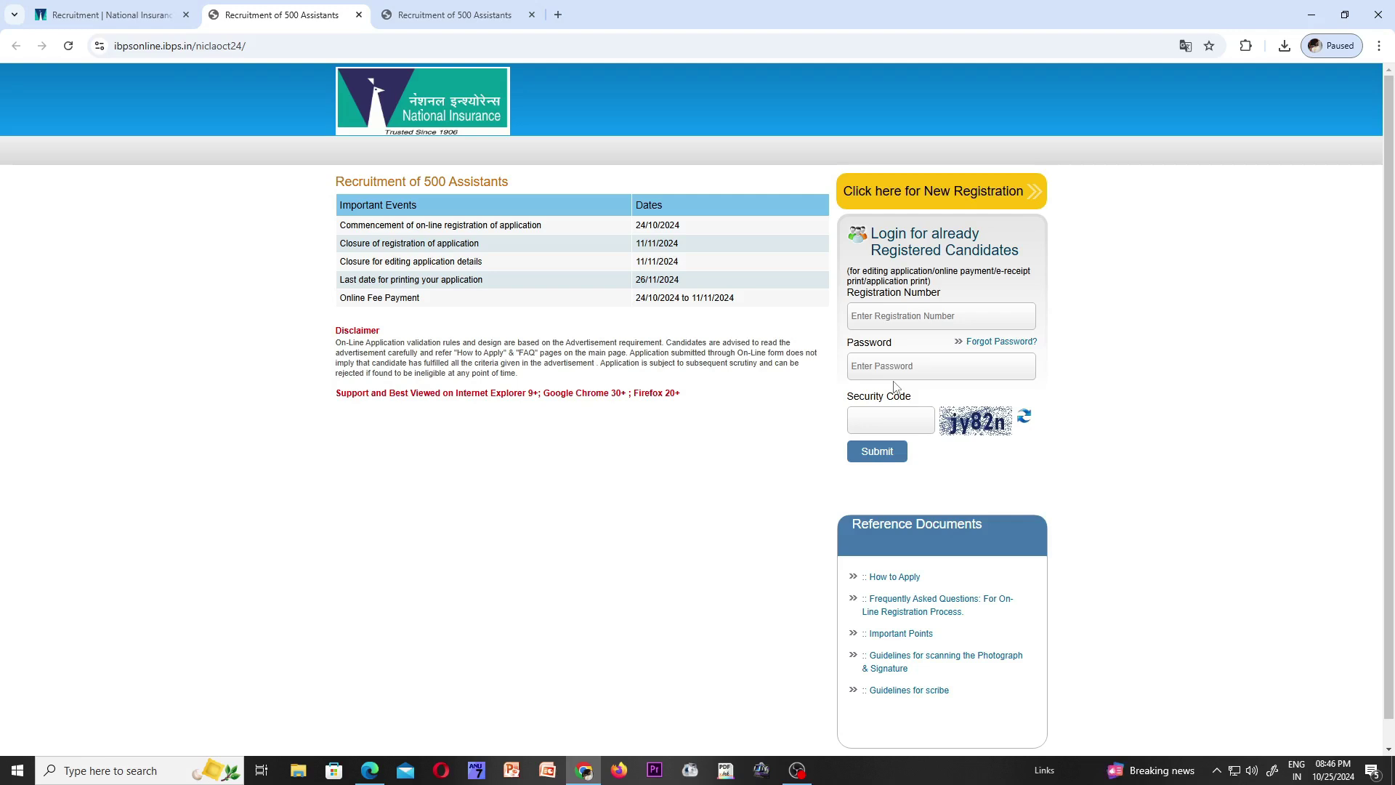
- Choose 'Click here for New Registration' to get the blank Basic Info form
click(937, 195)
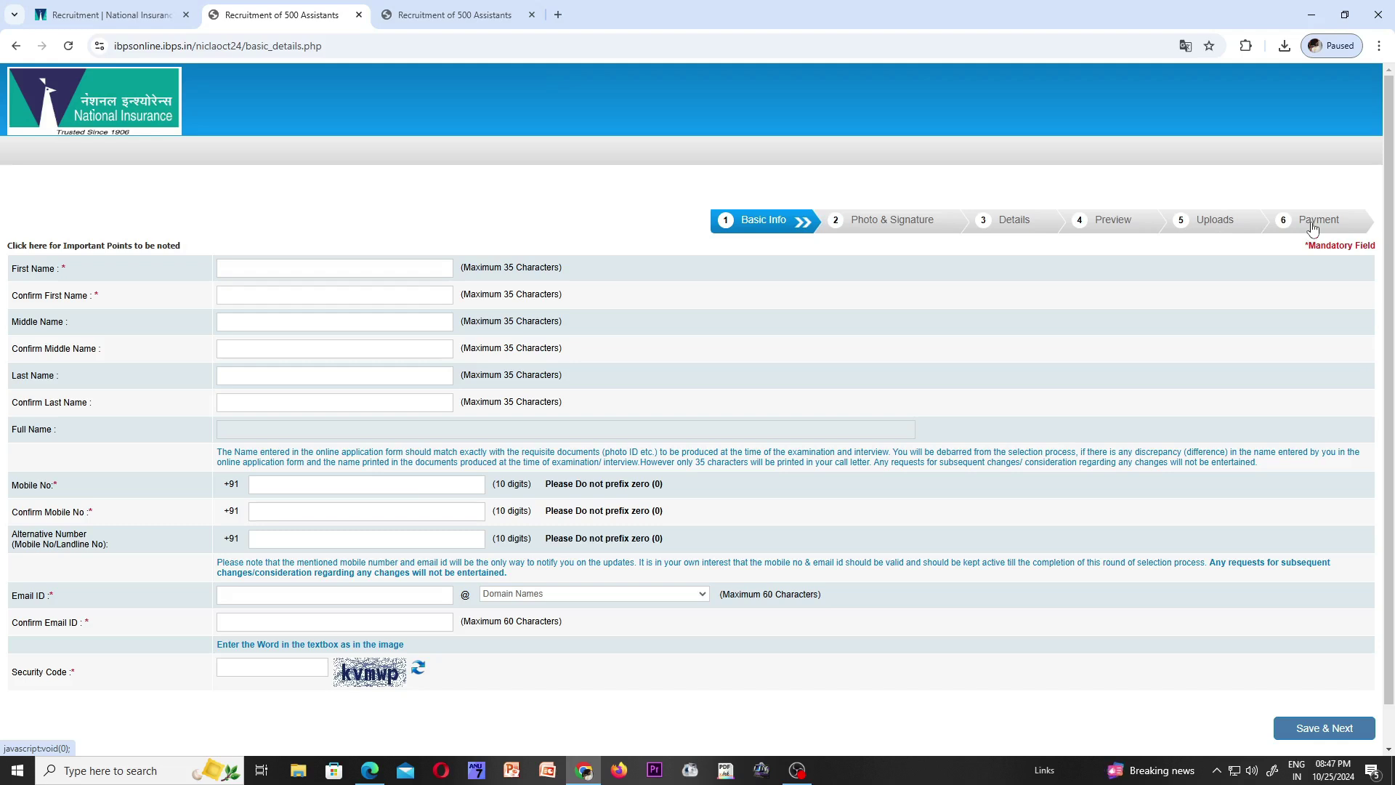
- Enter the candidate's first name in First Name and Confirm First Name
click(286, 271)
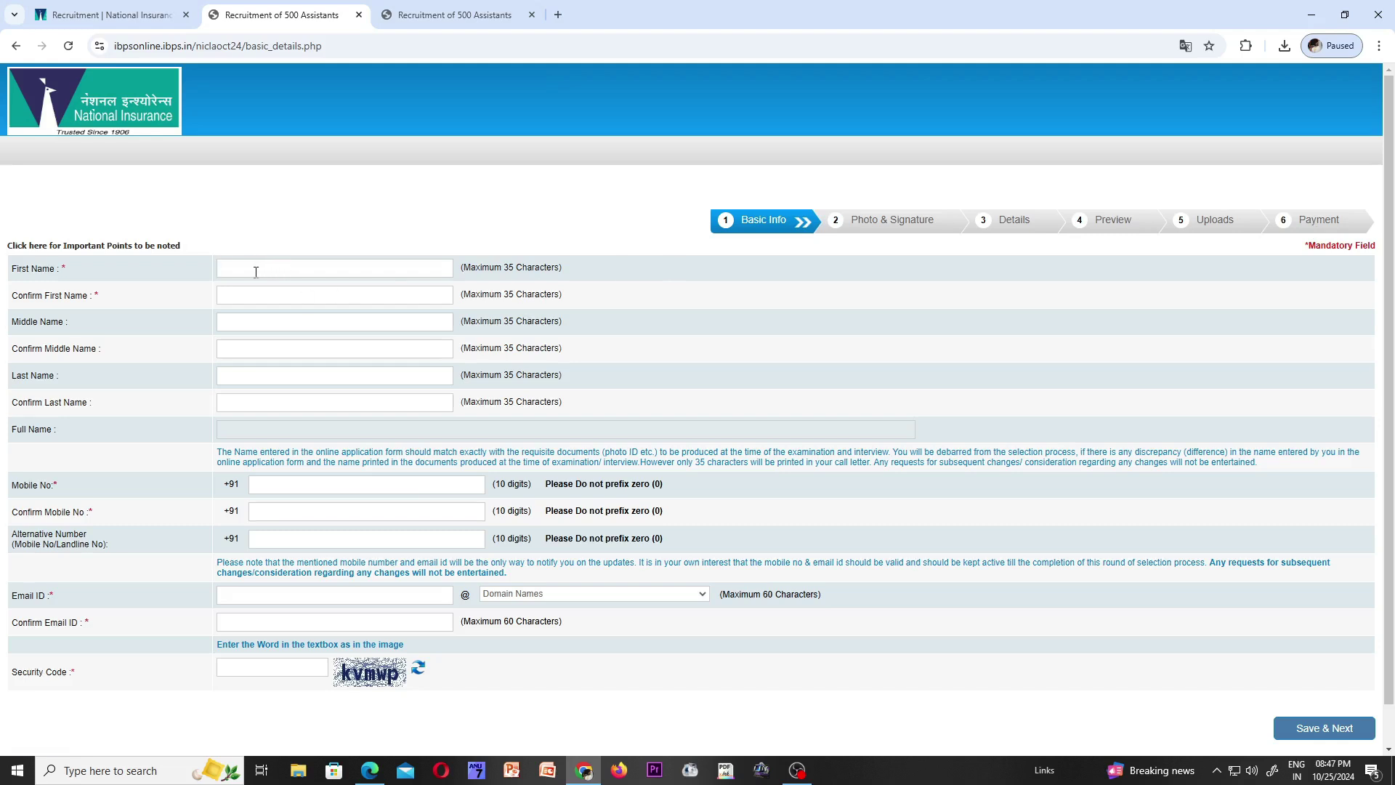
click(250, 295)
click(244, 324)
click(233, 376)
click(227, 400)
click(236, 273)
click(241, 291)
- Enter the candidate's middle and last names along with their confirmation fields
click(239, 330)
click(234, 350)
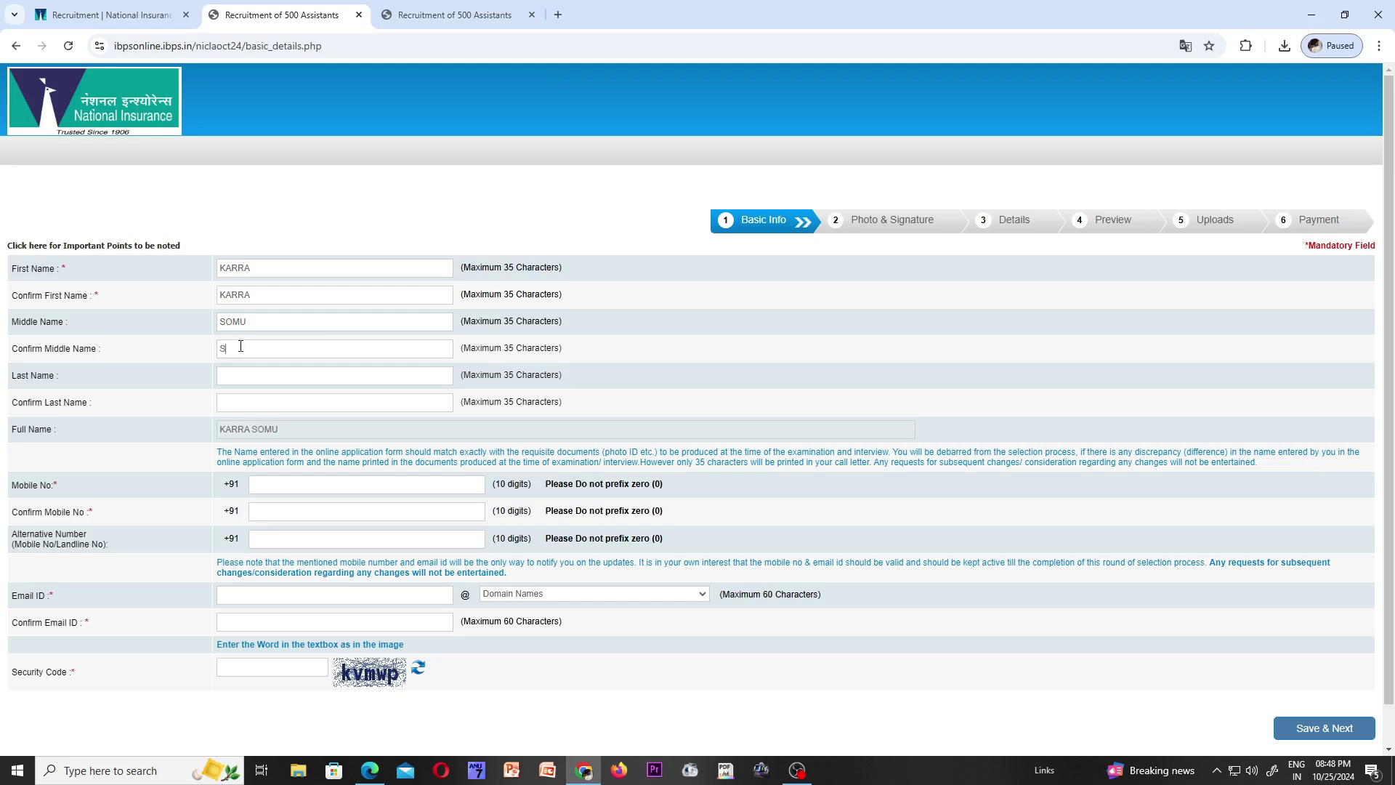
click(239, 375)
click(235, 403)
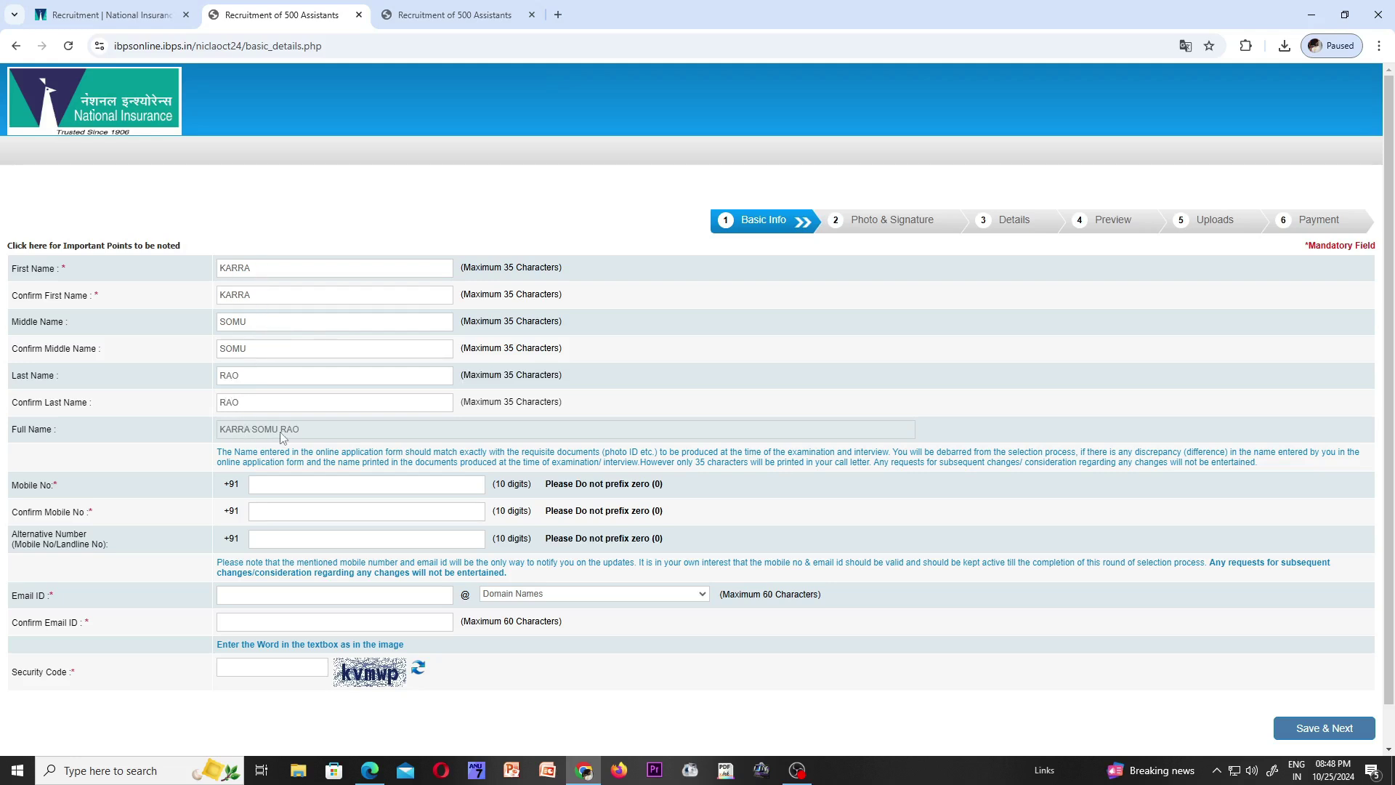
click(307, 482)
click(283, 511)
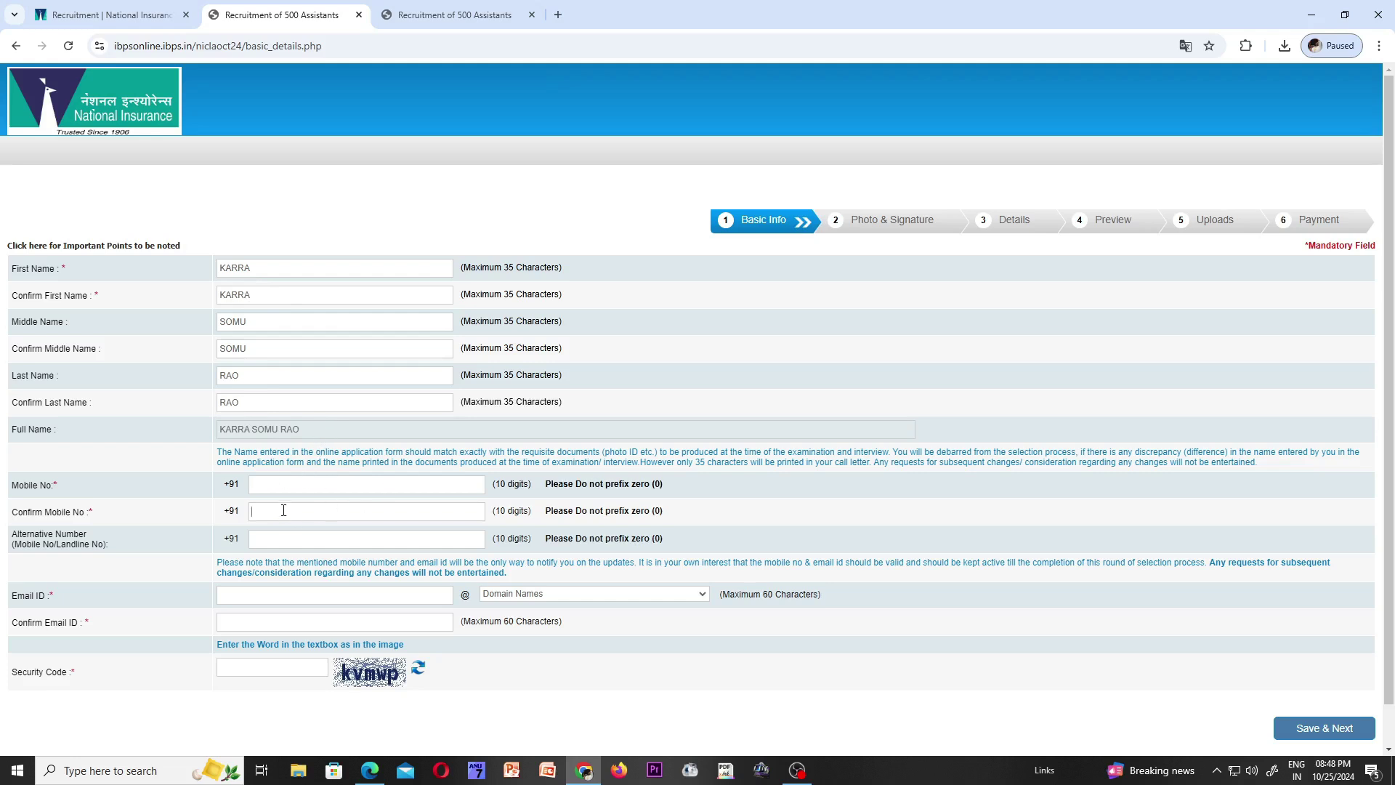
click(321, 535)
click(292, 599)
click(280, 628)
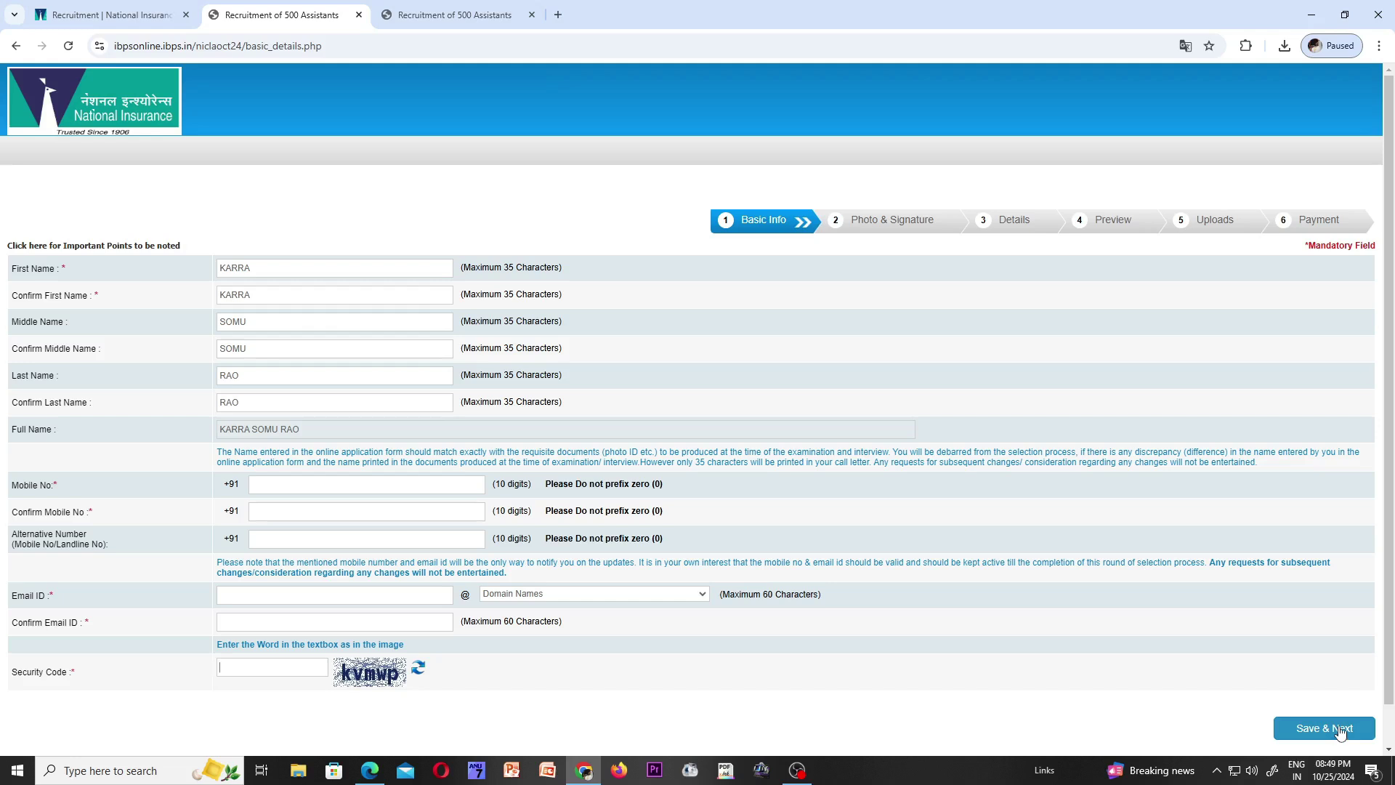
- Switch to Basic Info (1).pdf in Edge and scroll to page 2's Basic Details section
key(alt+Tab)
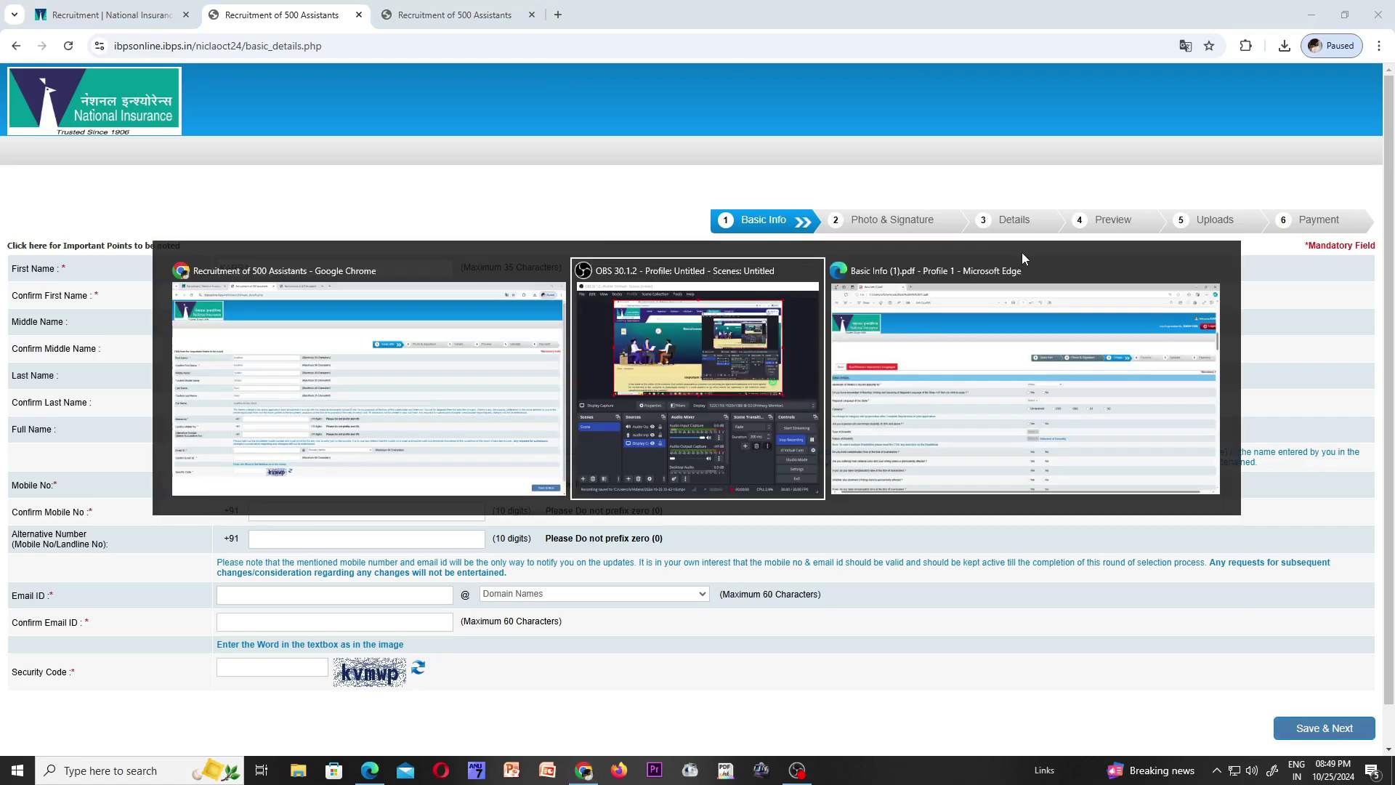
click(1025, 256)
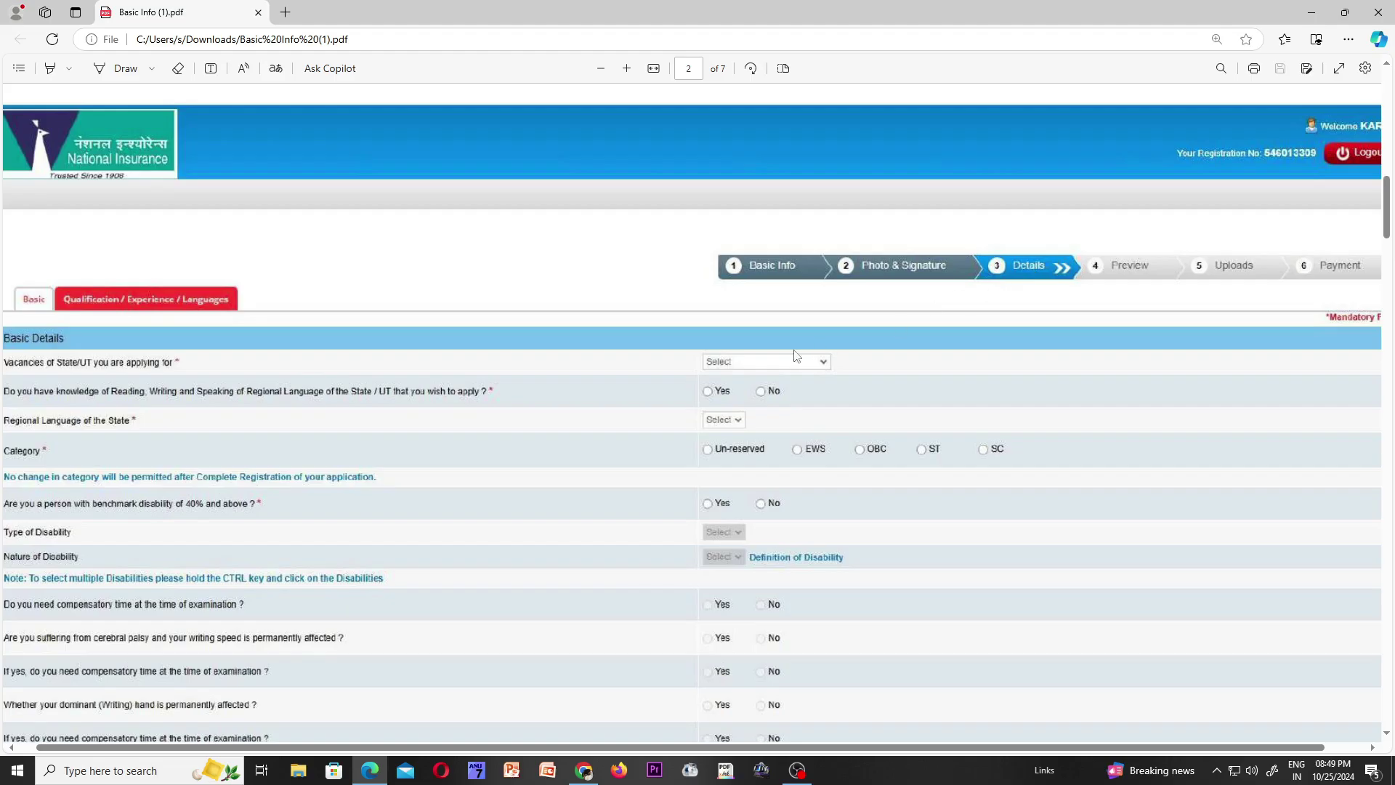
scroll(1208, 175, down, 1)
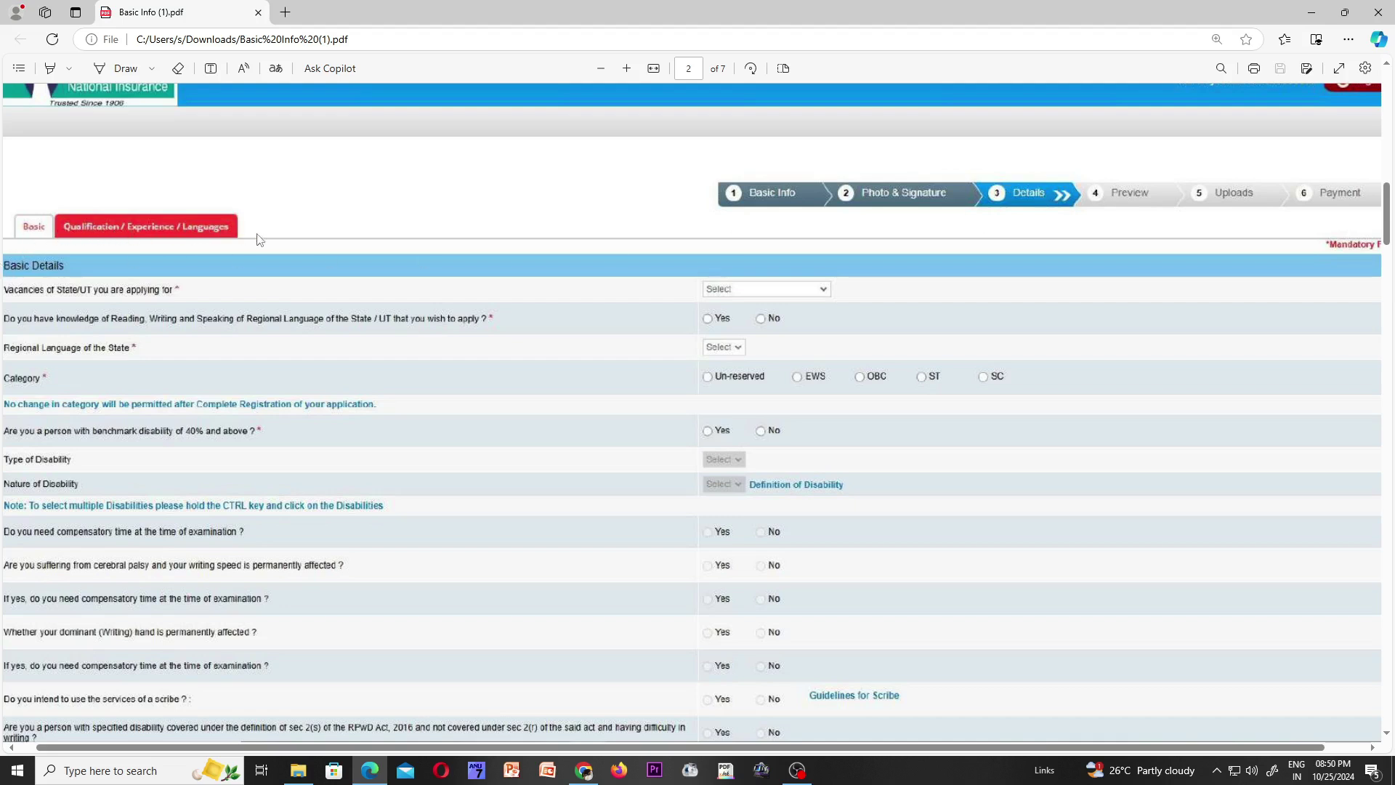
scroll(296, 243, down, 1)
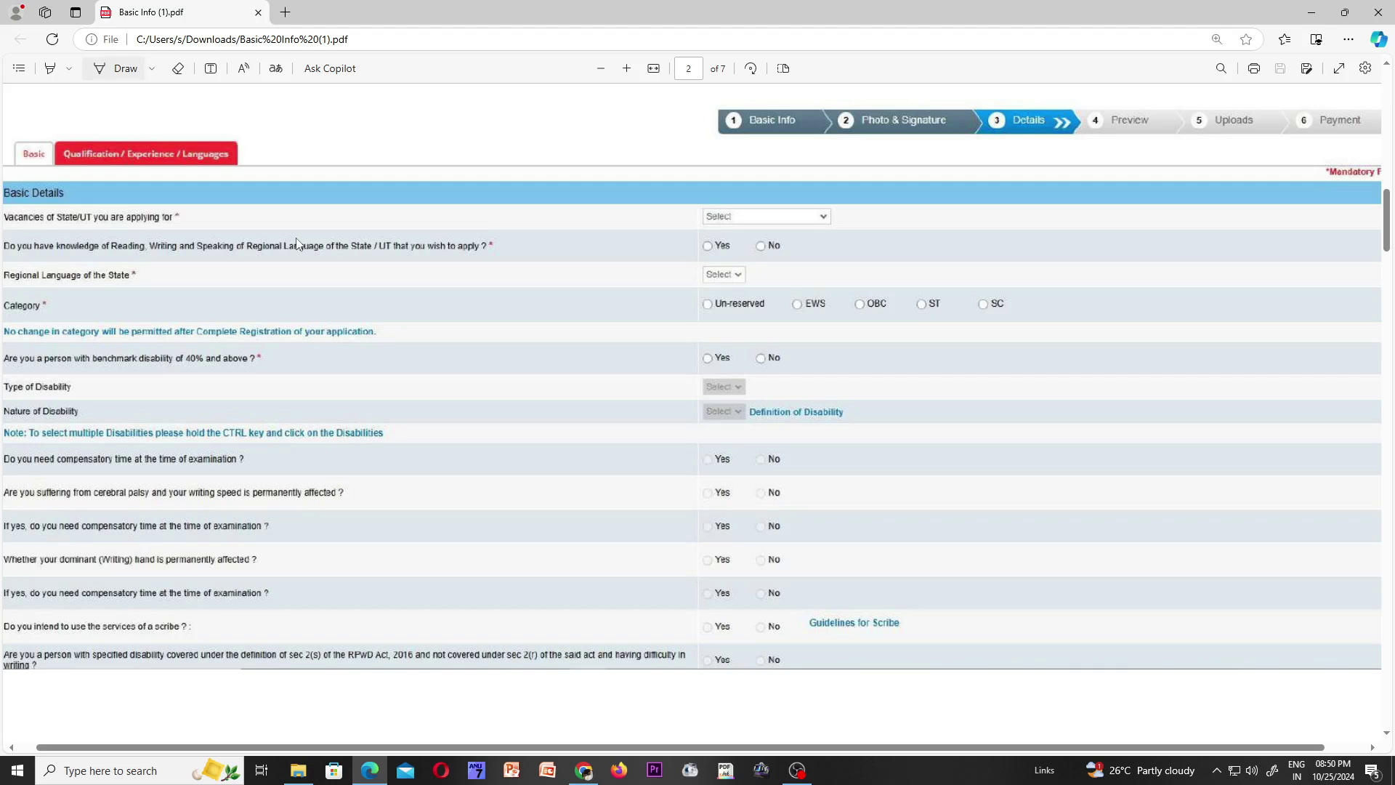
- Handwrite pen notes over the Vacancies state and regional language selections on page 2
key(Return)
click(296, 244)
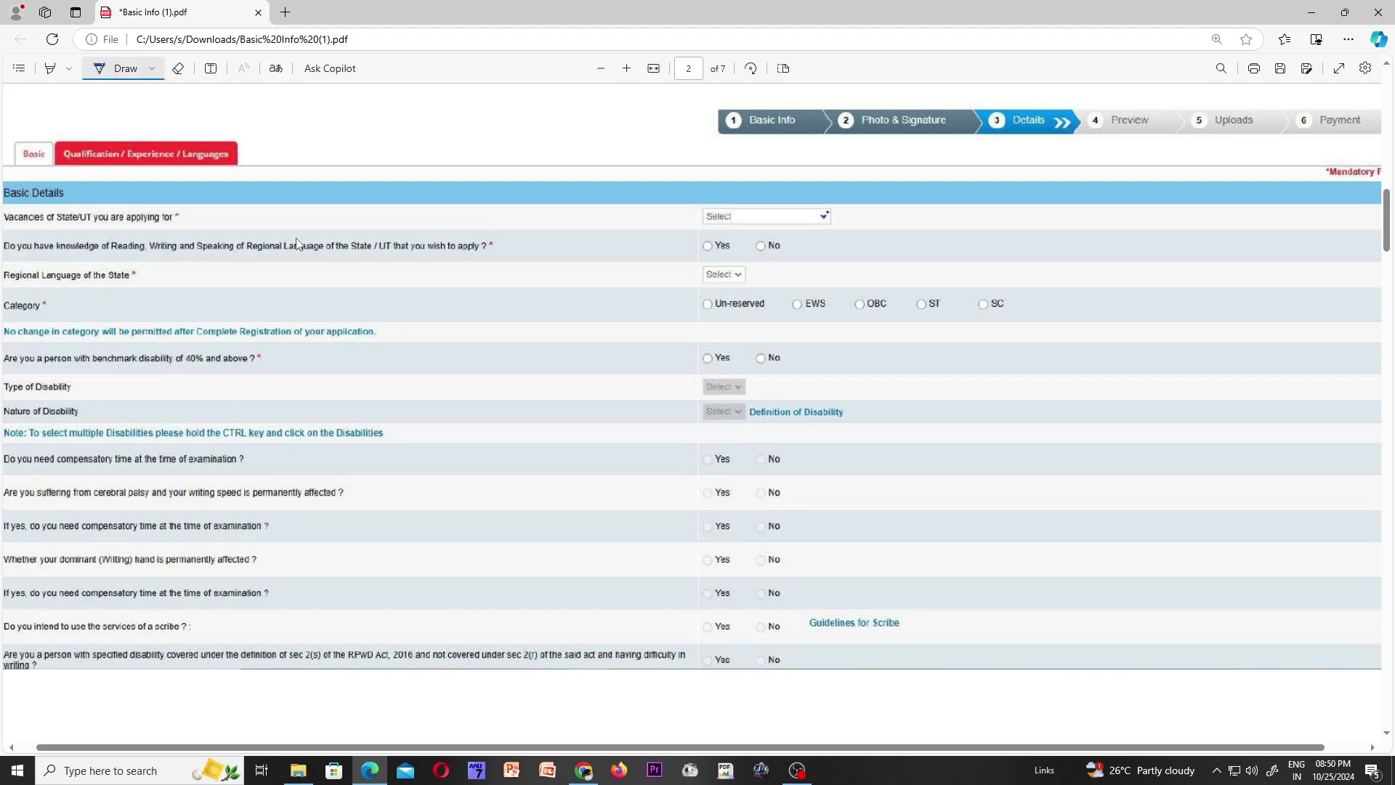
drag(716, 216, 776, 223)
drag(793, 210, 795, 218)
drag(796, 219, 805, 207)
drag(712, 275, 745, 269)
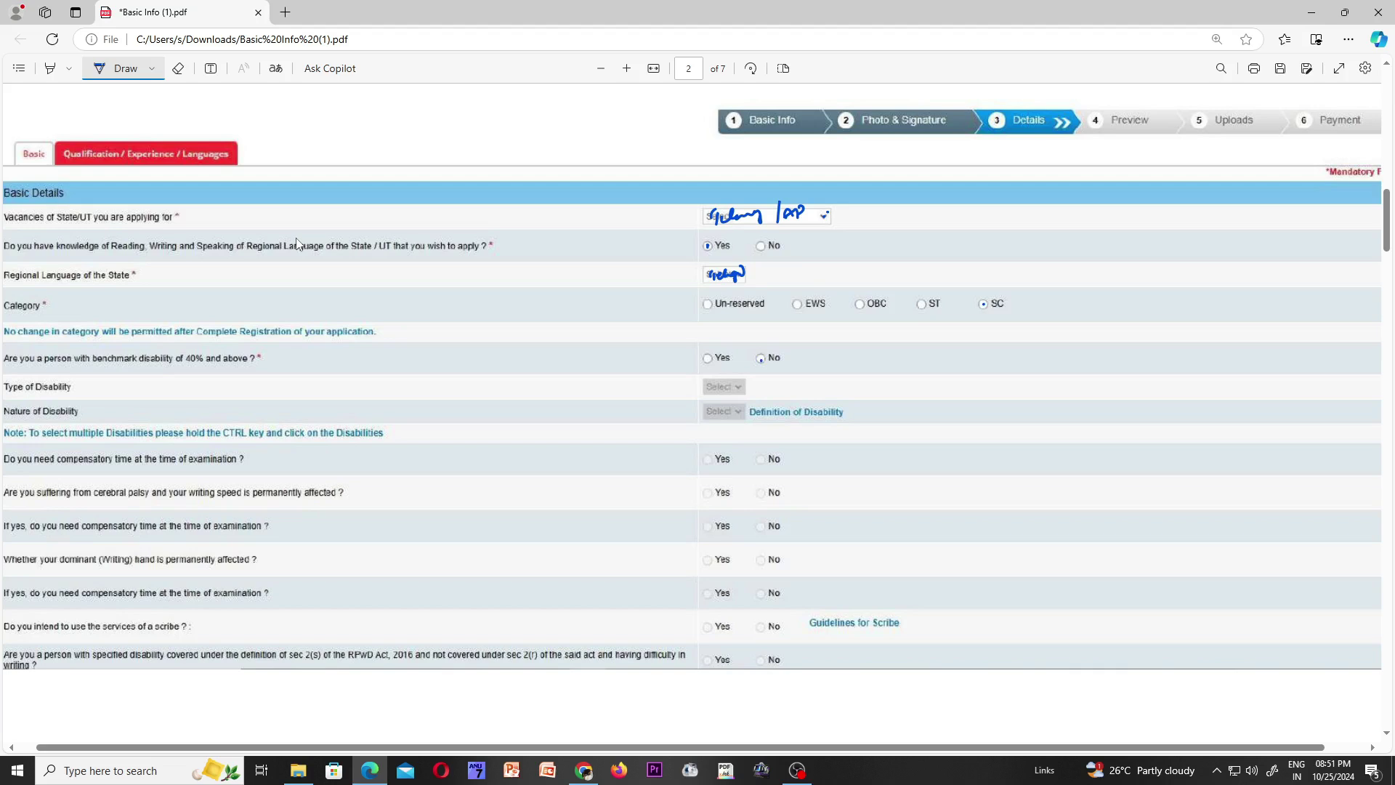
scroll(298, 244, down, 1)
scroll(295, 237, up, 1)
- Scroll to page 3 with the disability, ex-serviceman, religion and nationality questions
scroll(297, 244, down, 6)
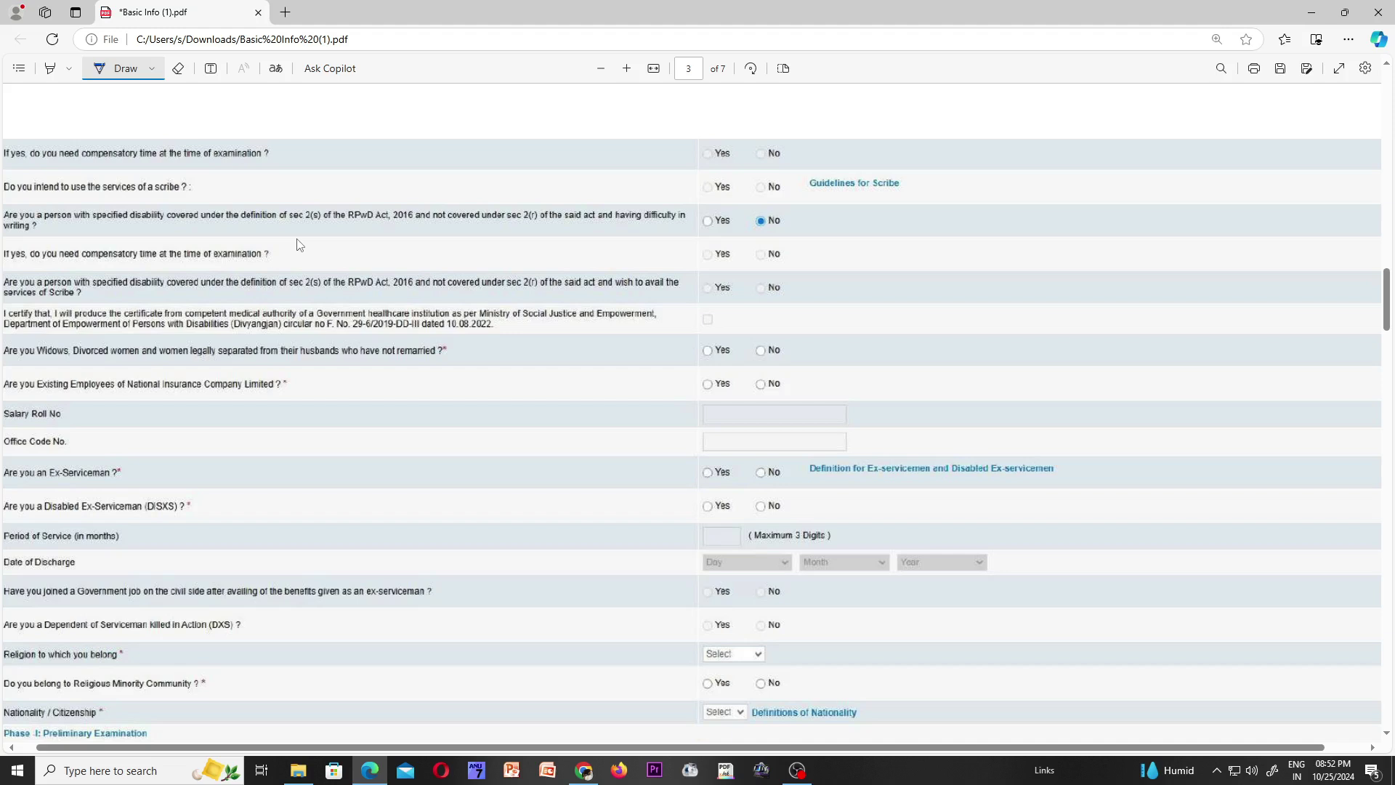
- Note the employee question, tick Office Code, service and civil-side rows, and mark exam State/UT
drag(426, 394, 441, 383)
drag(460, 378, 459, 389)
drag(716, 442, 744, 434)
mouse_move(665, 540)
mouse_down()
mouse_move(698, 522)
mouse_move(692, 550)
mouse_up()
mouse_move(629, 598)
mouse_down()
mouse_move(652, 585)
mouse_move(655, 609)
mouse_up()
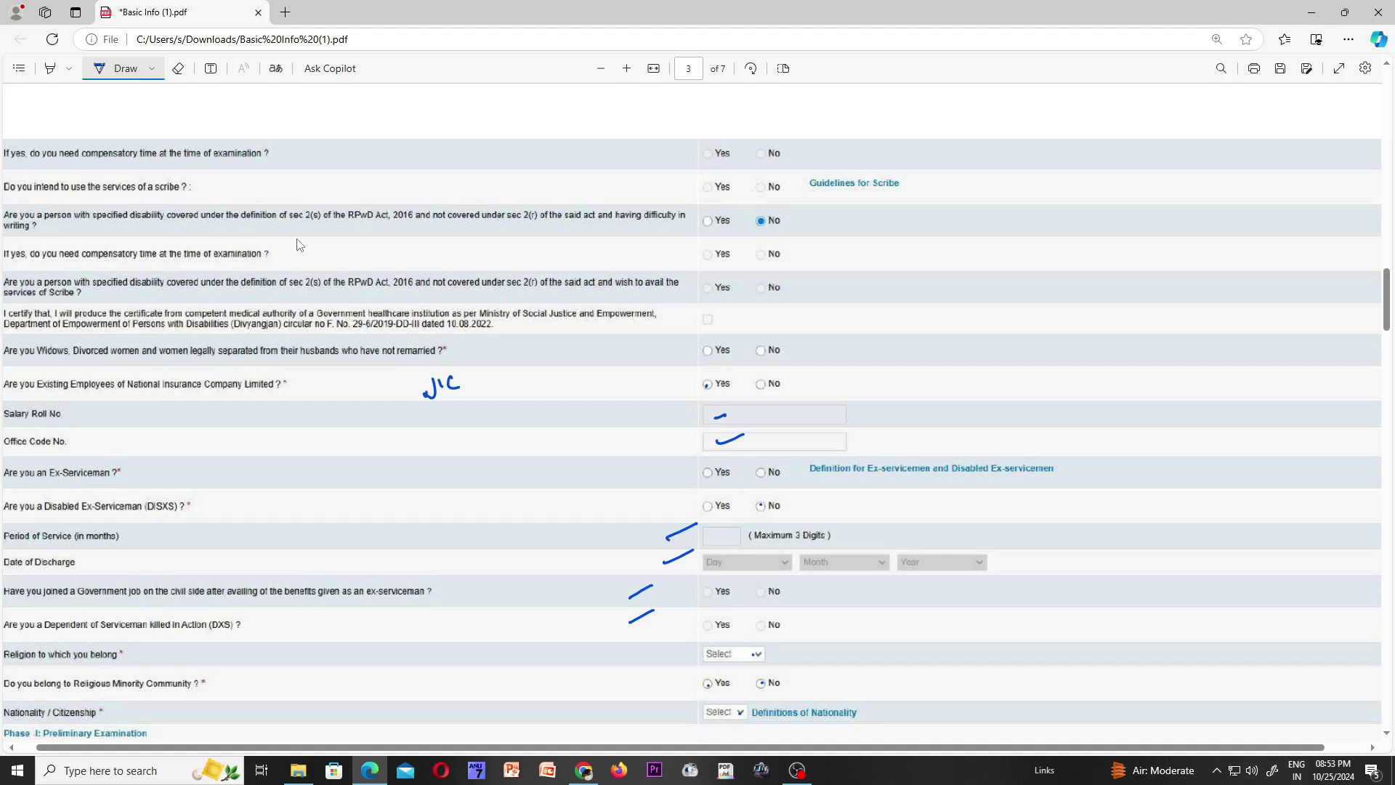
scroll(297, 244, down, 3)
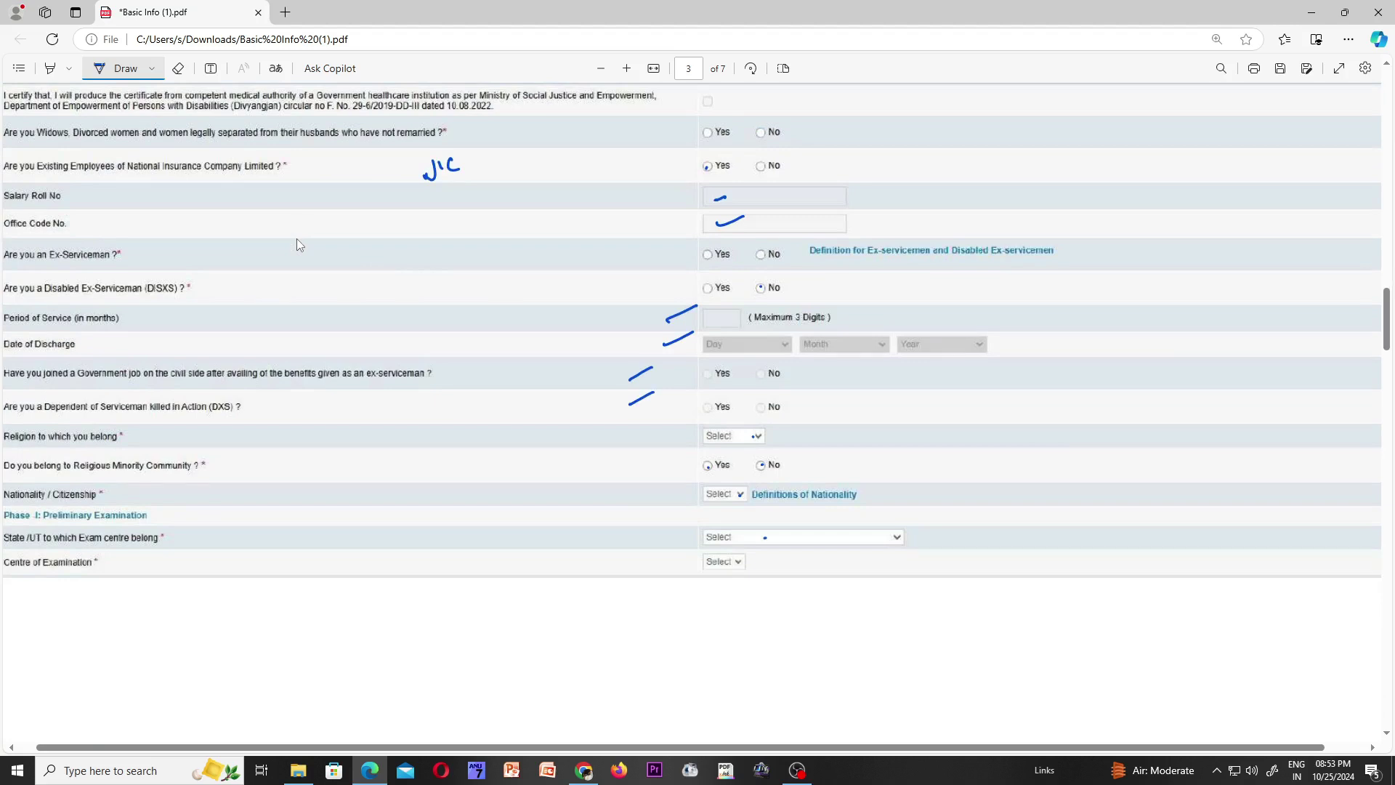
drag(735, 536, 749, 527)
- Handwrite AP|14 over the exam State/UT field and circle the Centre of Examination field
scroll(297, 239, down, 10)
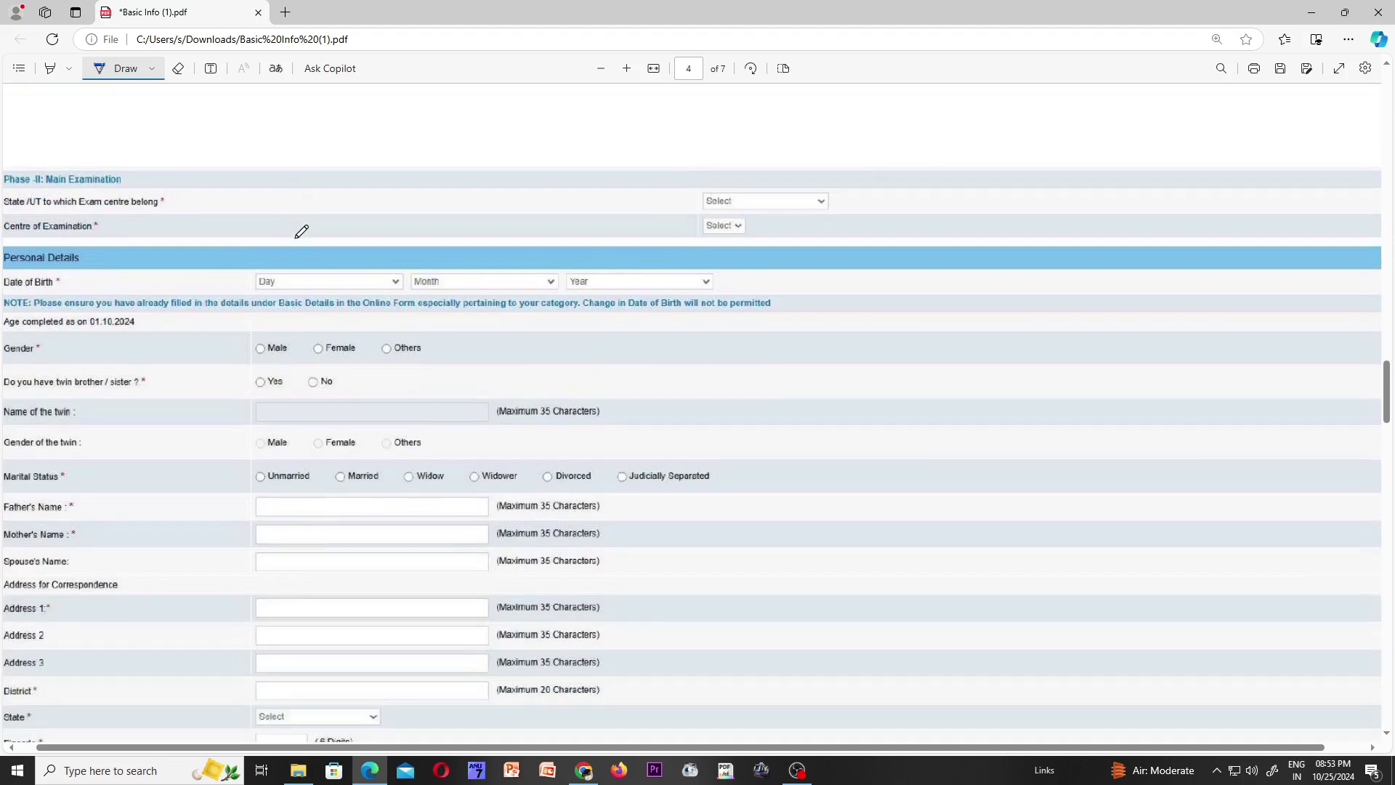
scroll(301, 231, down, 1)
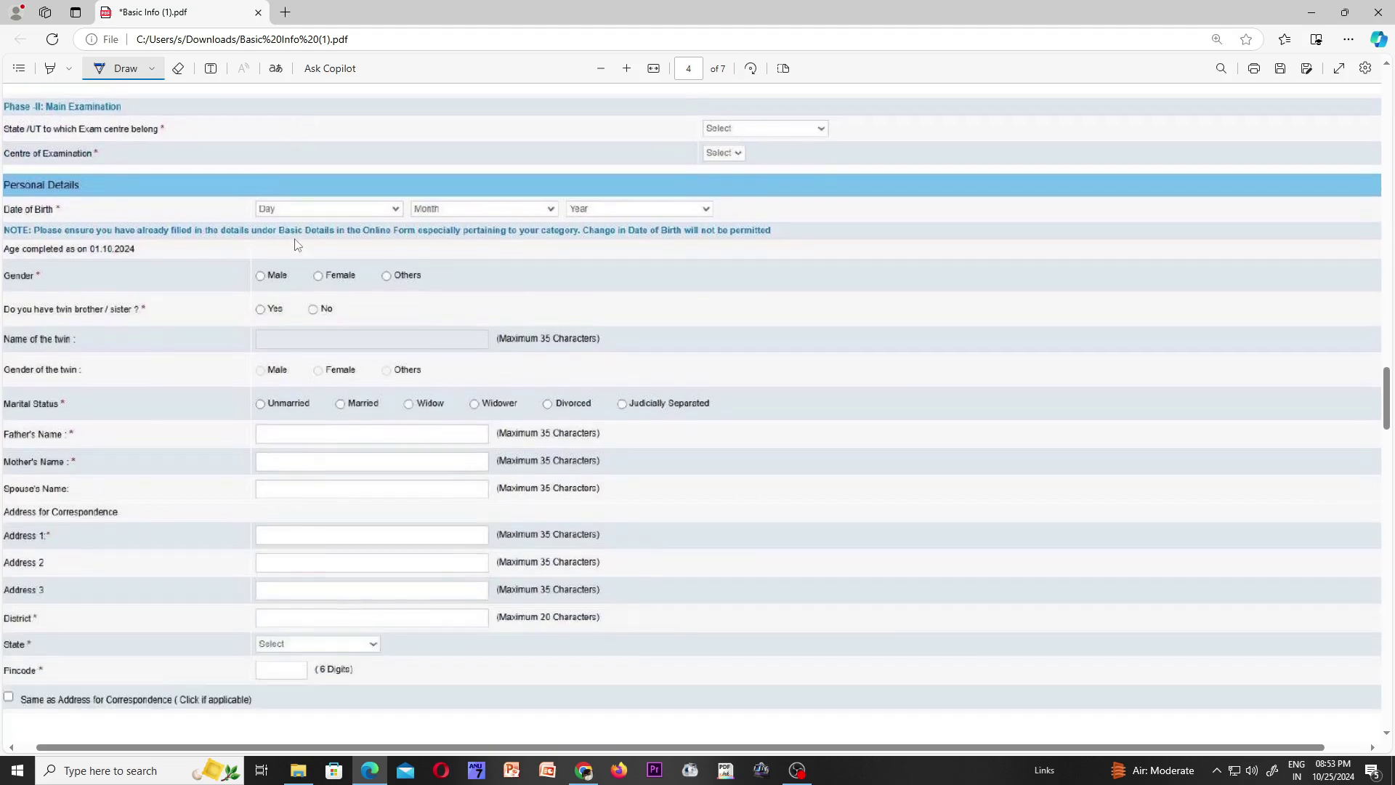
mouse_move(728, 139)
mouse_down()
mouse_move(749, 119)
mouse_move(779, 134)
mouse_up()
mouse_move(790, 111)
mouse_down()
mouse_move(786, 125)
mouse_move(800, 124)
mouse_up()
drag(798, 115, 799, 138)
mouse_move(720, 159)
mouse_down()
mouse_move(740, 139)
mouse_move(742, 156)
mouse_move(741, 142)
mouse_up()
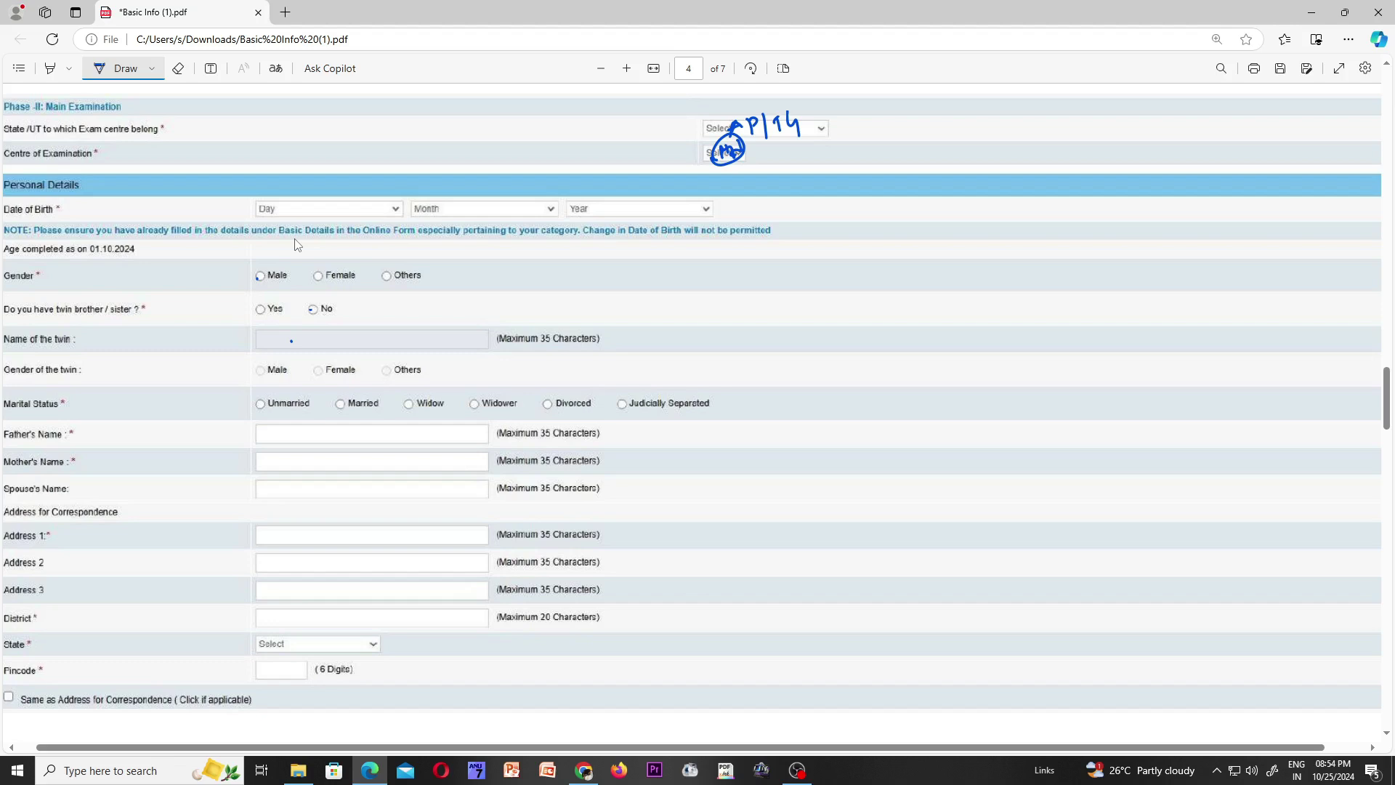
- Ink the father's and mother's names, and dash the Address 1–3 and District lines
mouse_move(264, 427)
mouse_down()
mouse_move(266, 445)
mouse_move(293, 429)
mouse_move(321, 439)
mouse_move(281, 469)
mouse_up()
drag(287, 461, 291, 460)
mouse_move(259, 538)
mouse_down()
mouse_move(283, 536)
mouse_move(285, 564)
mouse_up()
mouse_move(263, 596)
mouse_down()
mouse_move(279, 594)
mouse_move(285, 615)
mouse_up()
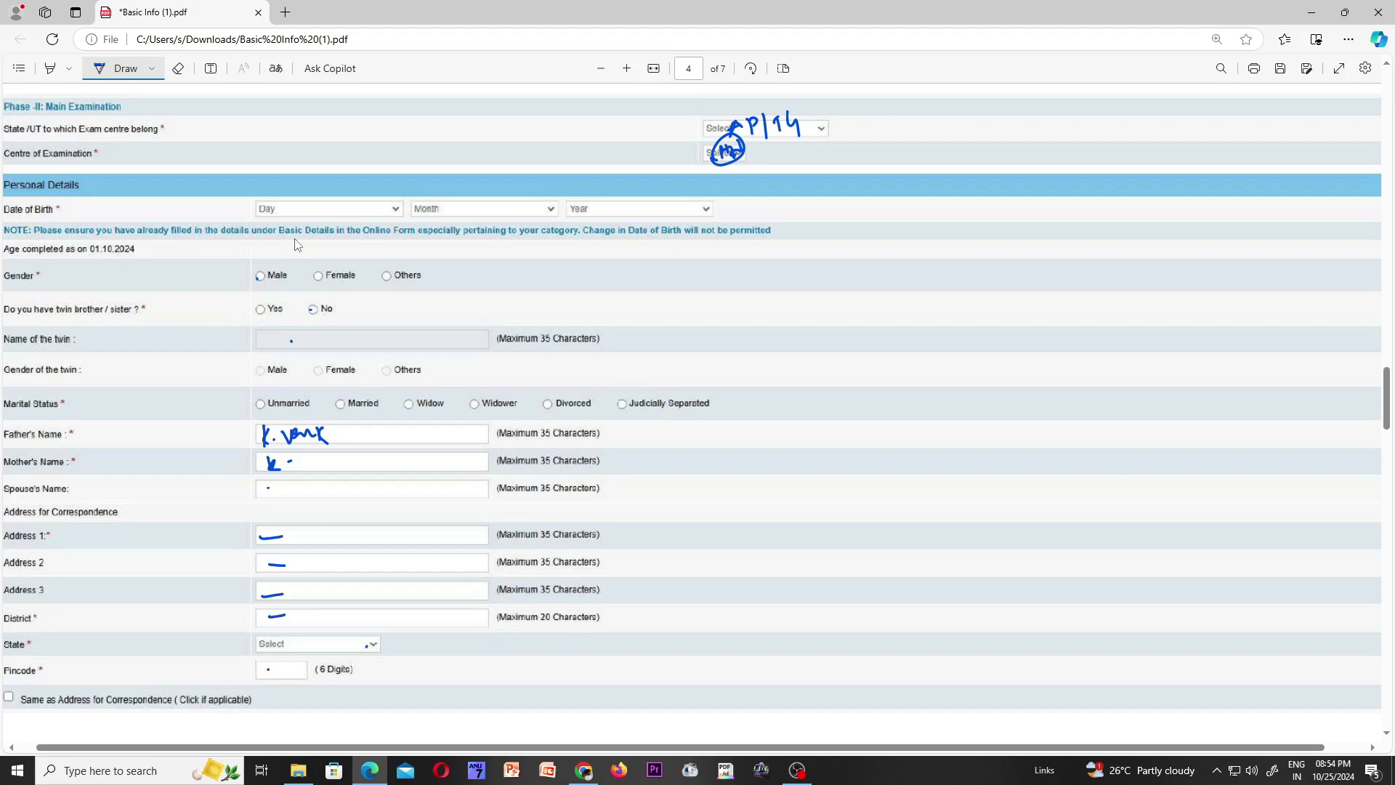
- Tick the Same as Address checkbox and move down to page 5
drag(5, 691, 18, 684)
scroll(297, 244, down, 12)
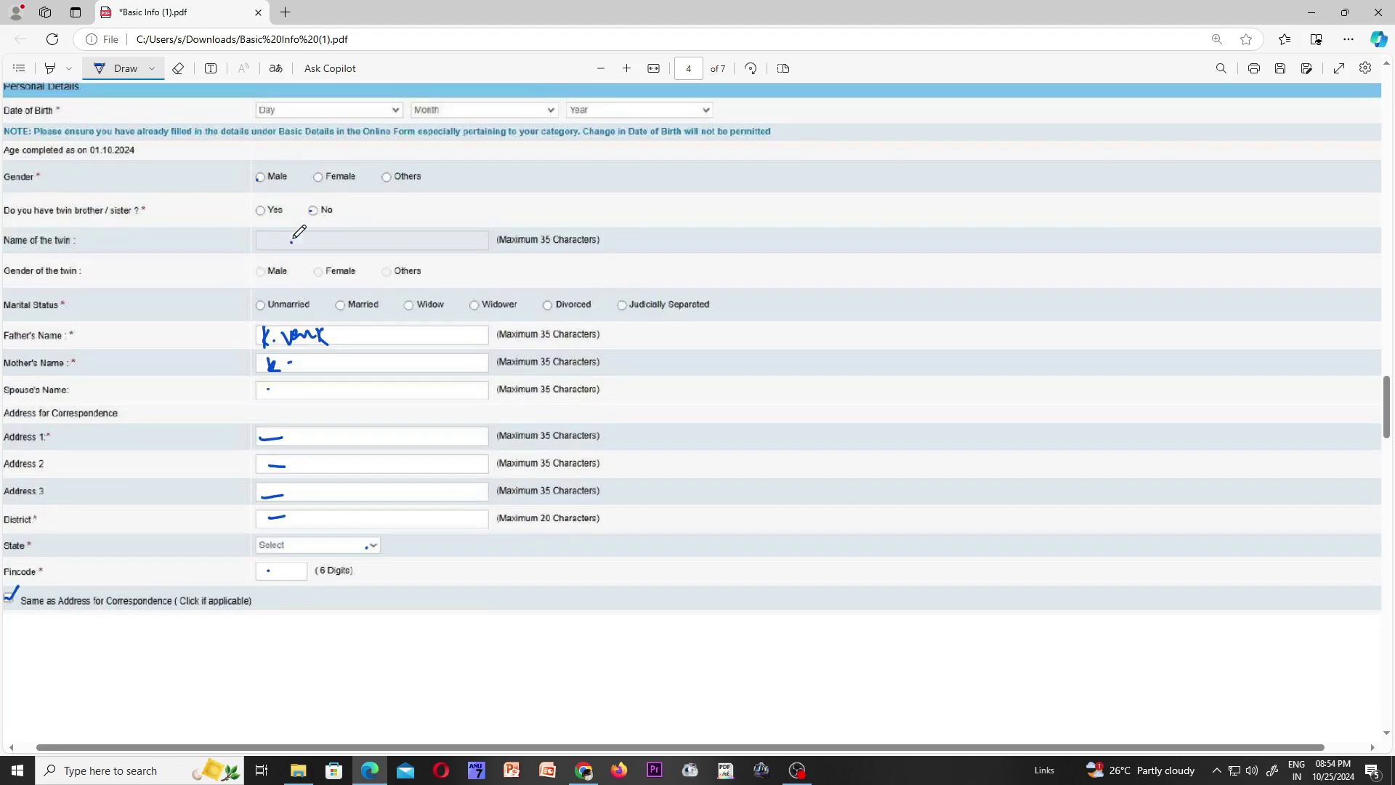
scroll(299, 223, down, 2)
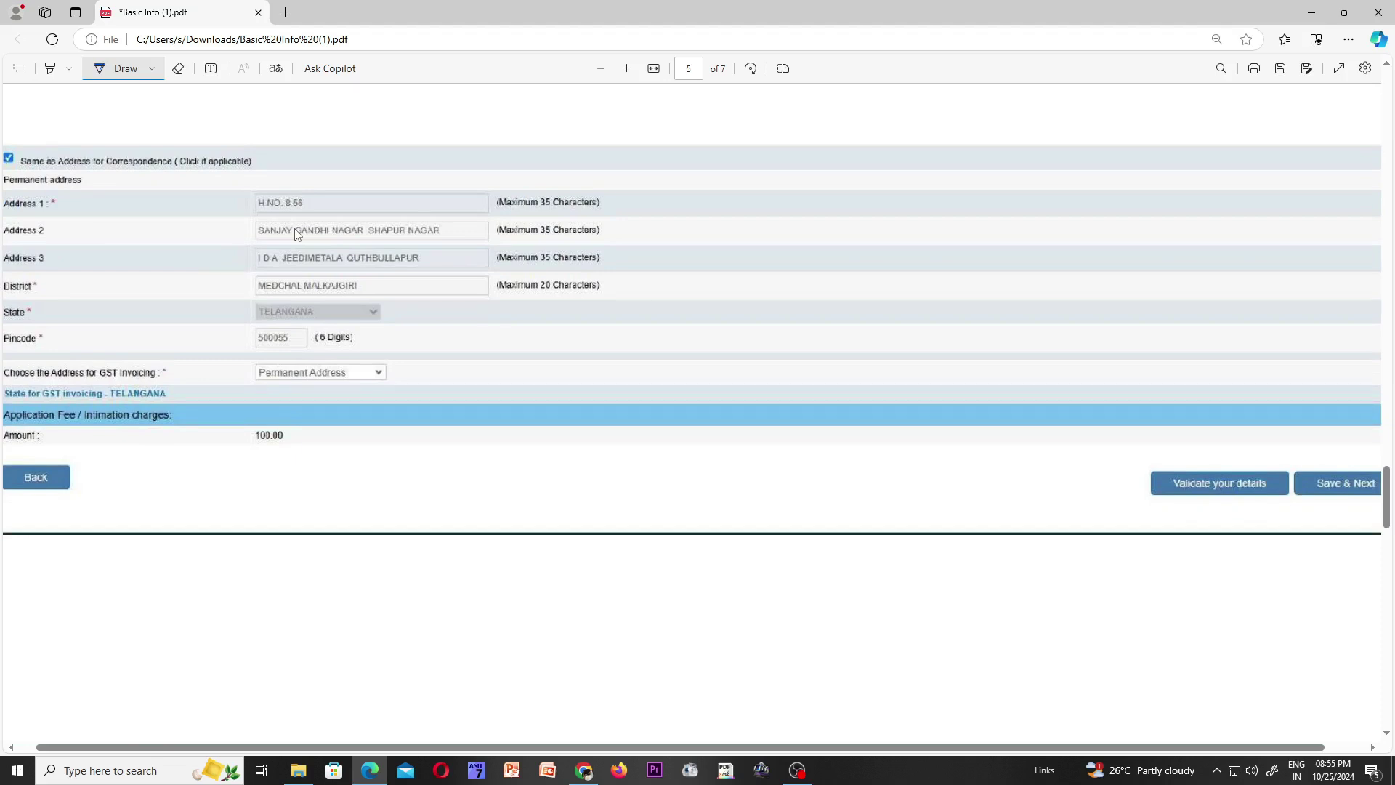
- Circle the Save & Next button on page 5 and move on to page 6
mouse_move(1340, 447)
mouse_down()
mouse_move(1355, 507)
mouse_move(1381, 497)
mouse_up()
scroll(316, 207, down, 5)
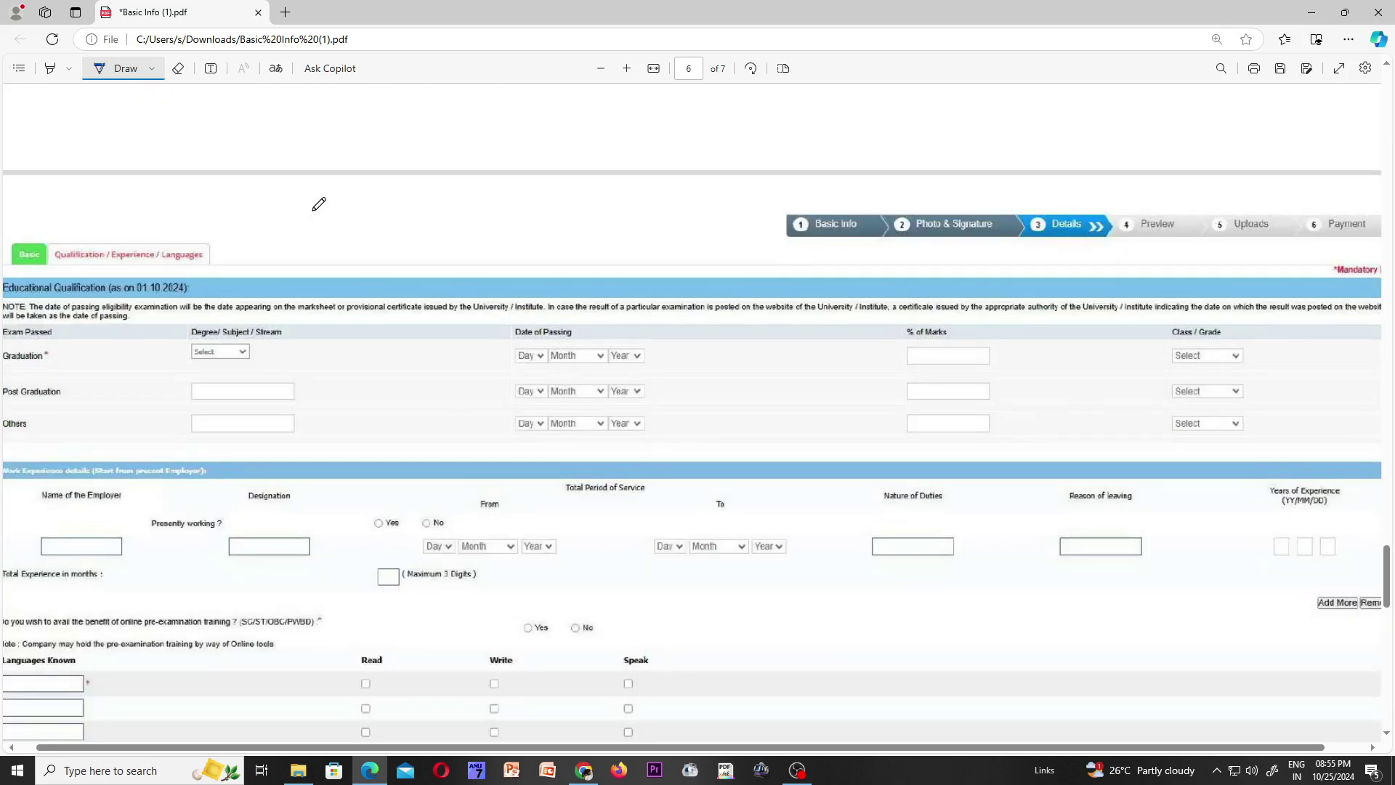
scroll(318, 204, down, 1)
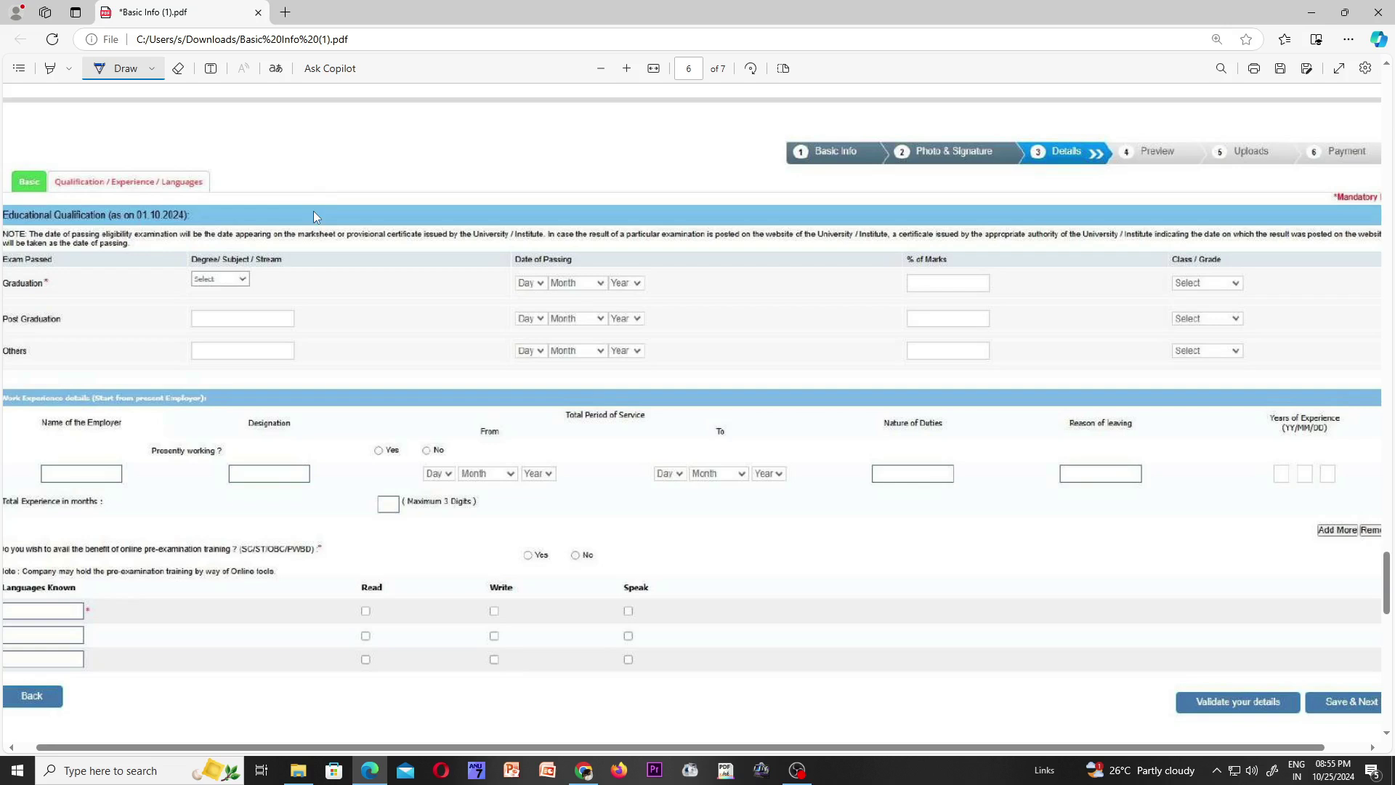
- Mark the Graduation degree, date, % marks and grade fields, and circle the presently-working Yes/No
drag(196, 281, 220, 278)
mouse_move(544, 264)
mouse_down()
mouse_move(513, 294)
mouse_move(540, 266)
mouse_up()
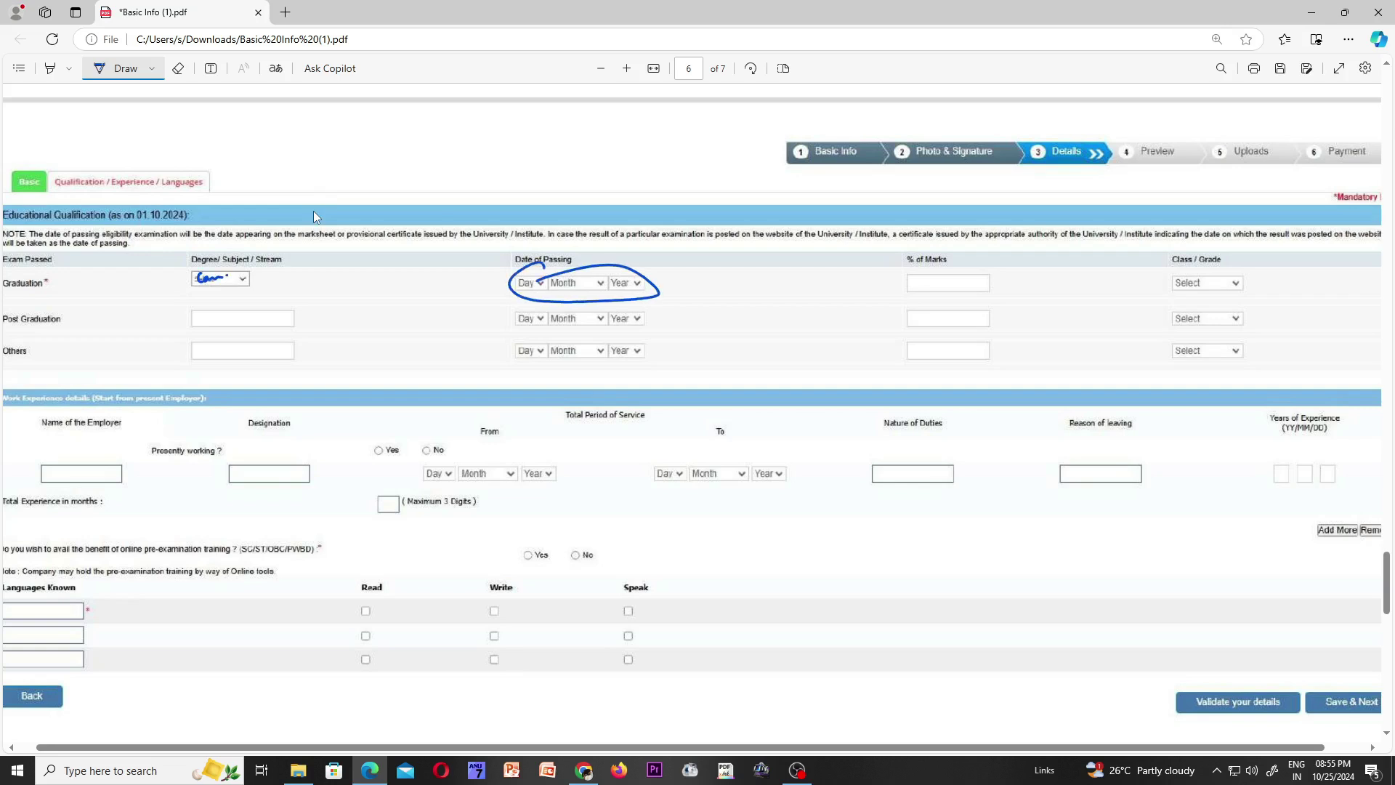
drag(930, 260, 986, 264)
mouse_move(1201, 262)
mouse_down()
mouse_move(1256, 271)
mouse_move(1198, 265)
mouse_up()
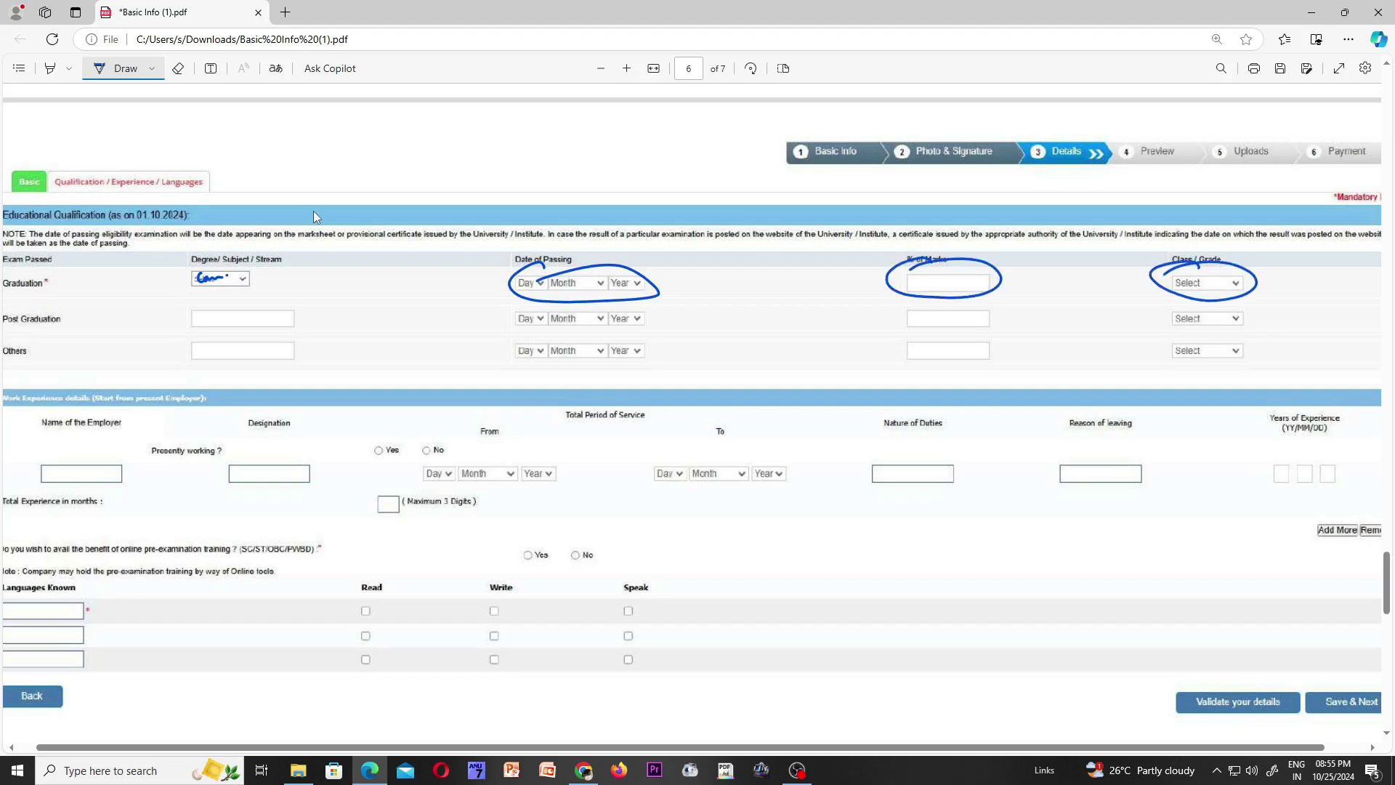
scroll(314, 216, down, 1)
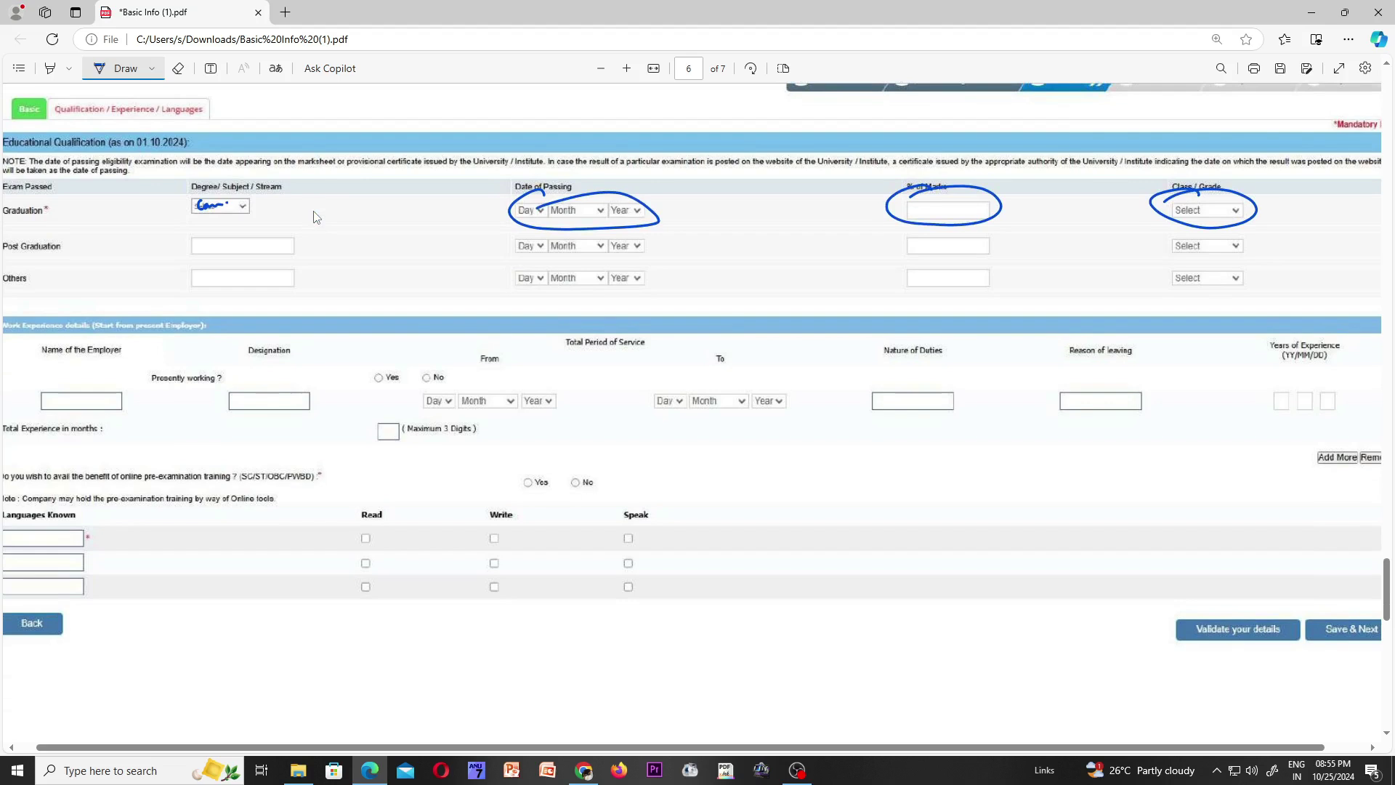
mouse_move(410, 354)
mouse_down()
mouse_move(365, 373)
mouse_move(385, 355)
mouse_up()
- Circle the training Yes/No options and write Telugu with Read, Write and Speak ticked
mouse_move(529, 470)
mouse_down()
mouse_move(525, 498)
mouse_move(574, 470)
mouse_up()
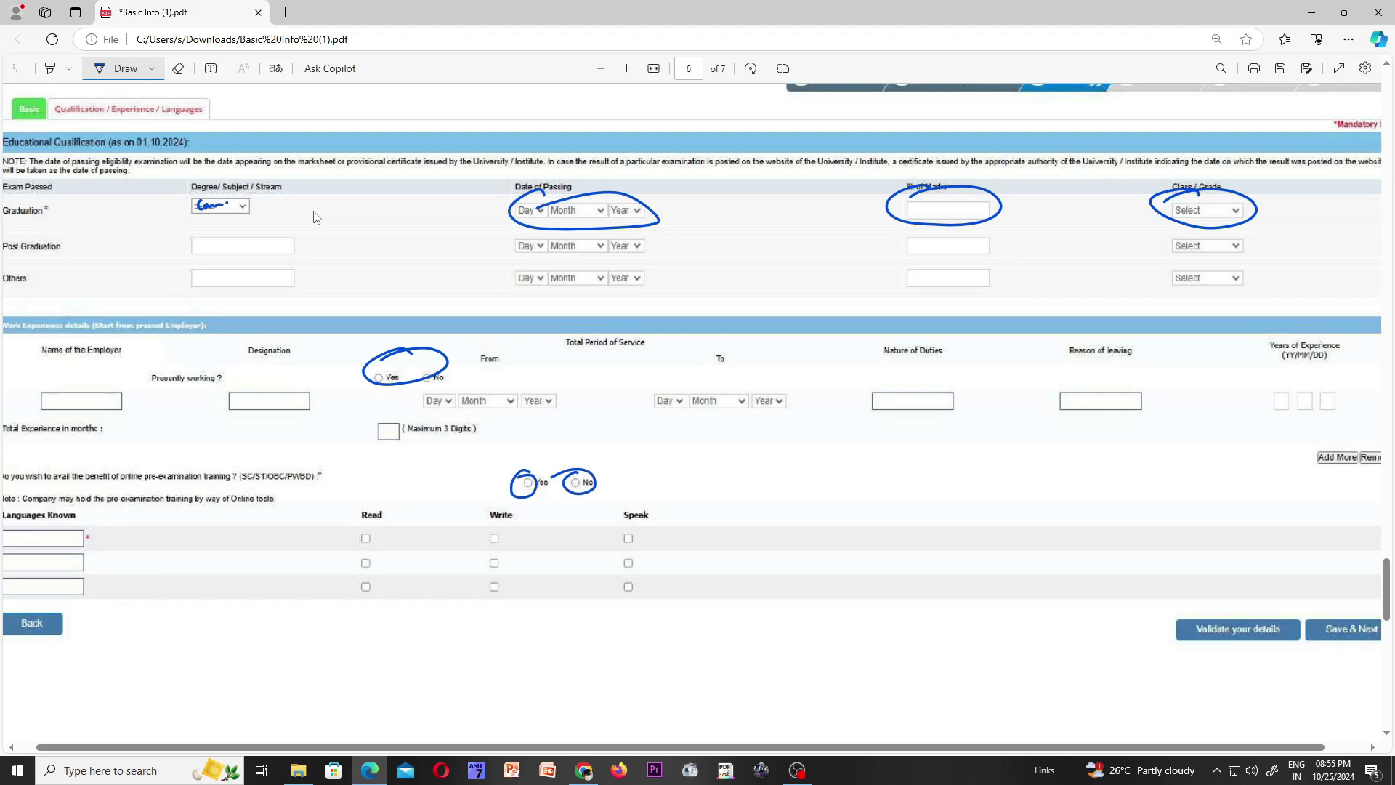
mouse_move(15, 533)
mouse_down()
mouse_move(11, 550)
mouse_move(45, 539)
mouse_move(54, 552)
mouse_move(63, 535)
mouse_up()
drag(359, 535, 375, 531)
drag(492, 536, 510, 531)
drag(625, 535, 646, 526)
- Add English and Hindi with their Read/Write/Speak ticks, then circle page 6's Save & Next
mouse_move(16, 558)
mouse_down()
mouse_move(61, 558)
mouse_move(34, 593)
mouse_move(60, 581)
mouse_up()
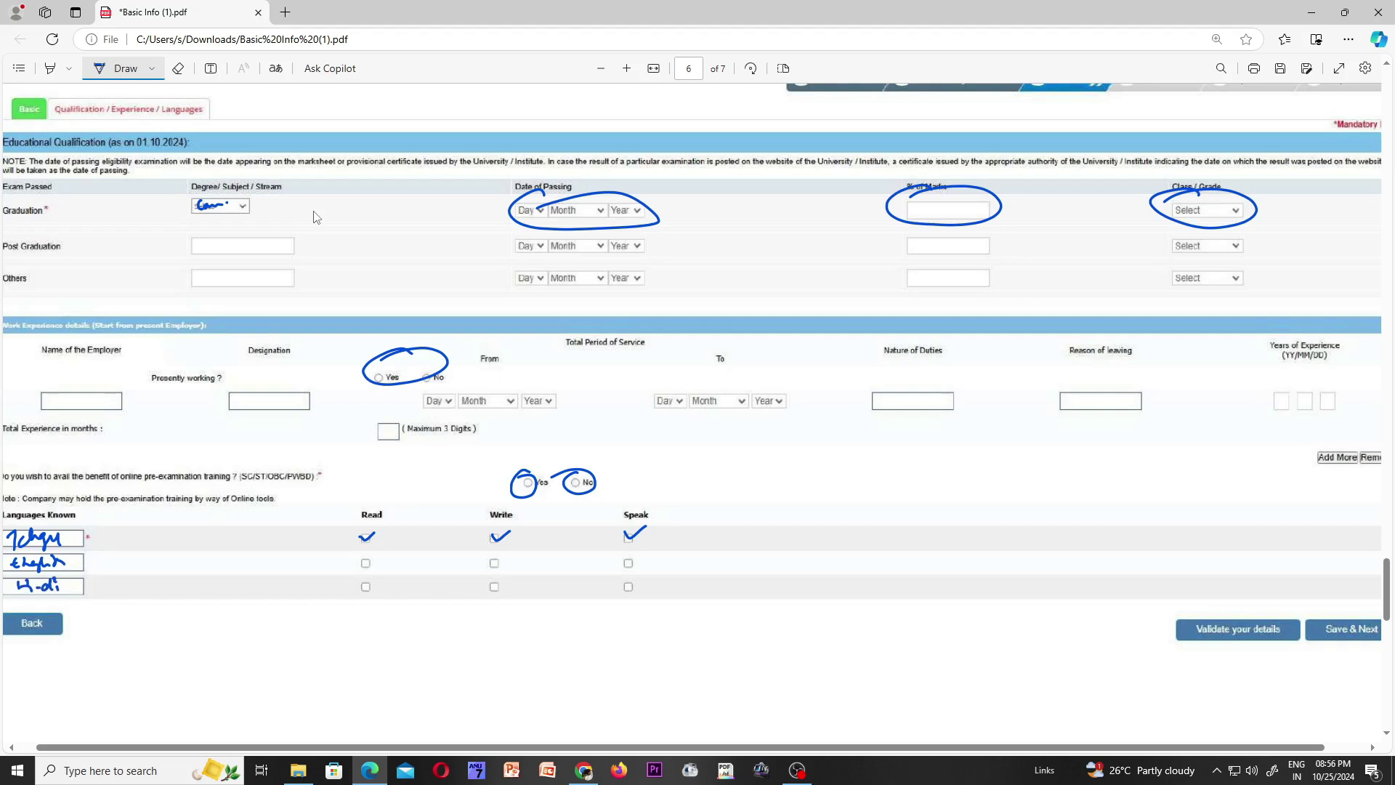
mouse_move(359, 558)
mouse_down()
mouse_move(379, 552)
mouse_move(382, 573)
mouse_up()
mouse_move(490, 557)
mouse_down()
mouse_move(507, 553)
mouse_move(509, 574)
mouse_up()
drag(624, 558, 641, 552)
drag(616, 575, 641, 571)
mouse_move(1335, 594)
mouse_down()
mouse_move(1304, 636)
mouse_move(1381, 644)
mouse_up()
scroll(316, 217, down, 12)
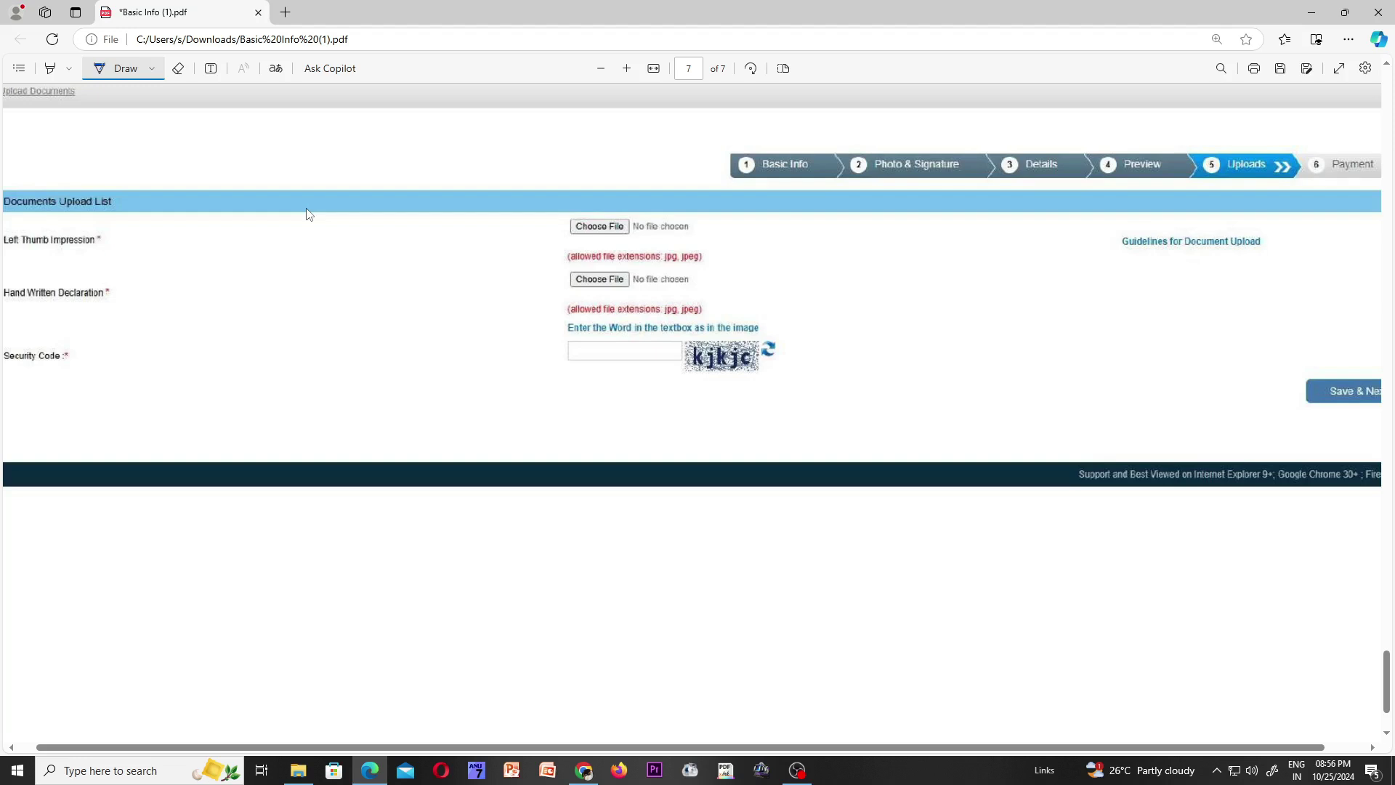
- Circle the 'No file chosen' labels of both upload slots
drag(691, 229, 723, 220)
drag(708, 268, 703, 266)
mouse_move(706, 212)
mouse_down()
mouse_move(684, 227)
mouse_move(725, 222)
mouse_up()
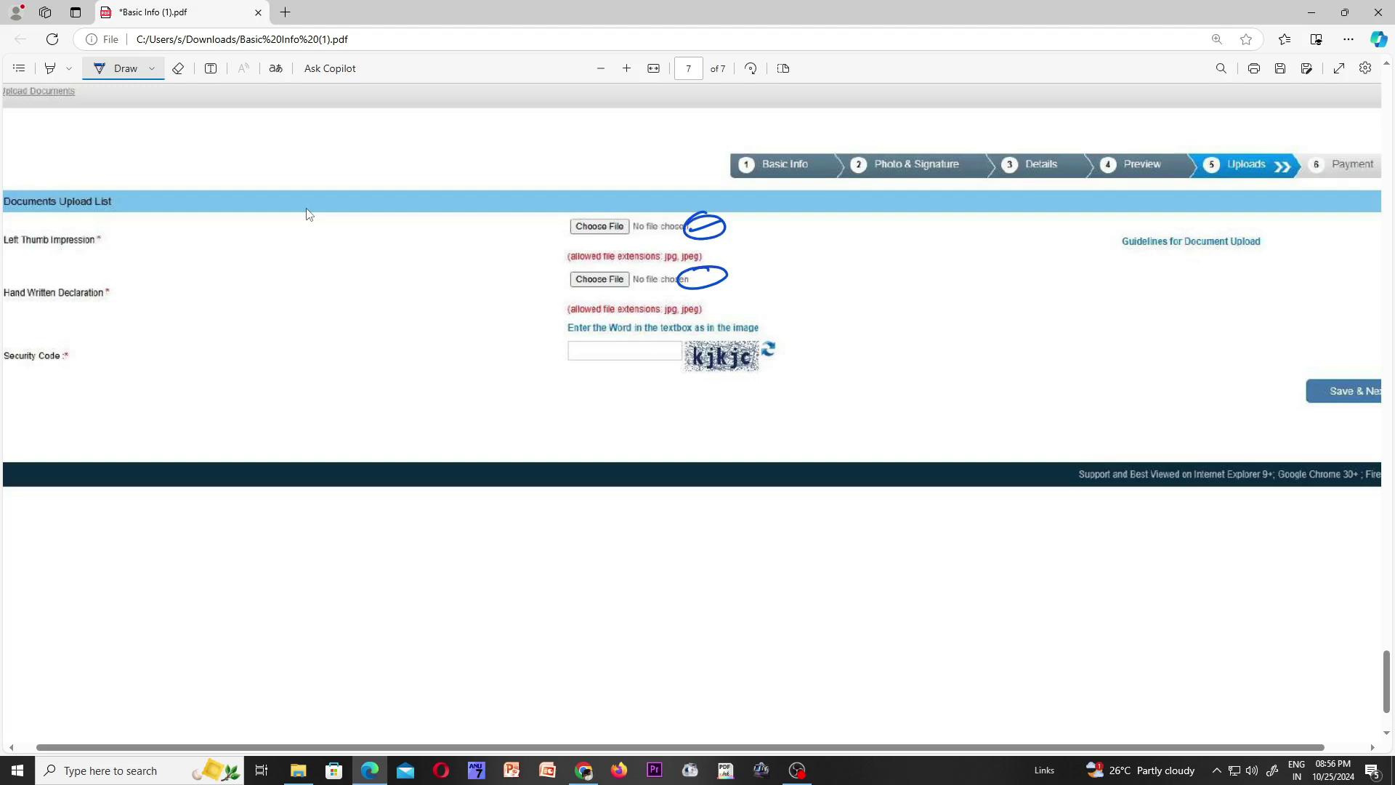
- Scribble a mark in the Security Code box
drag(603, 342, 663, 347)
scroll(308, 214, up, 8)
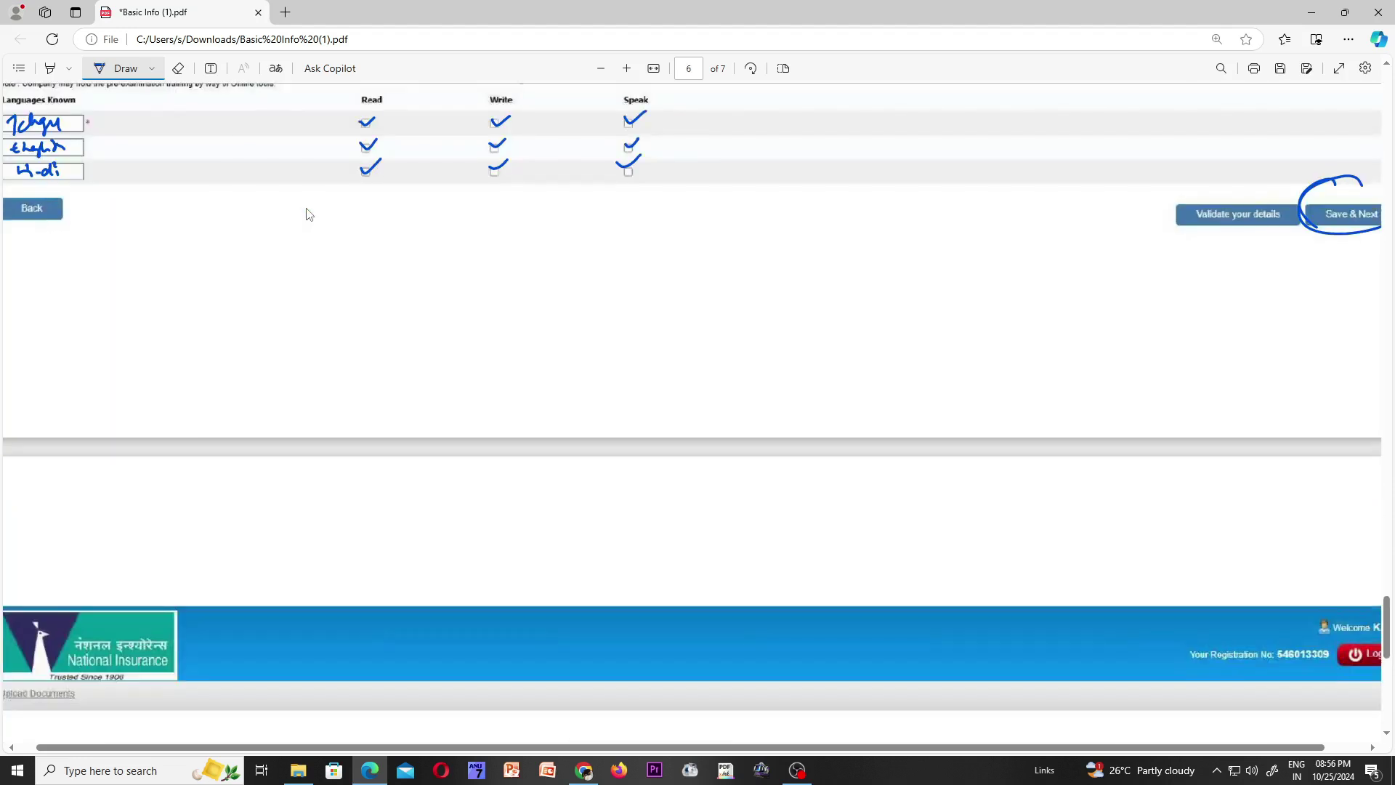
scroll(266, 213, down, 9)
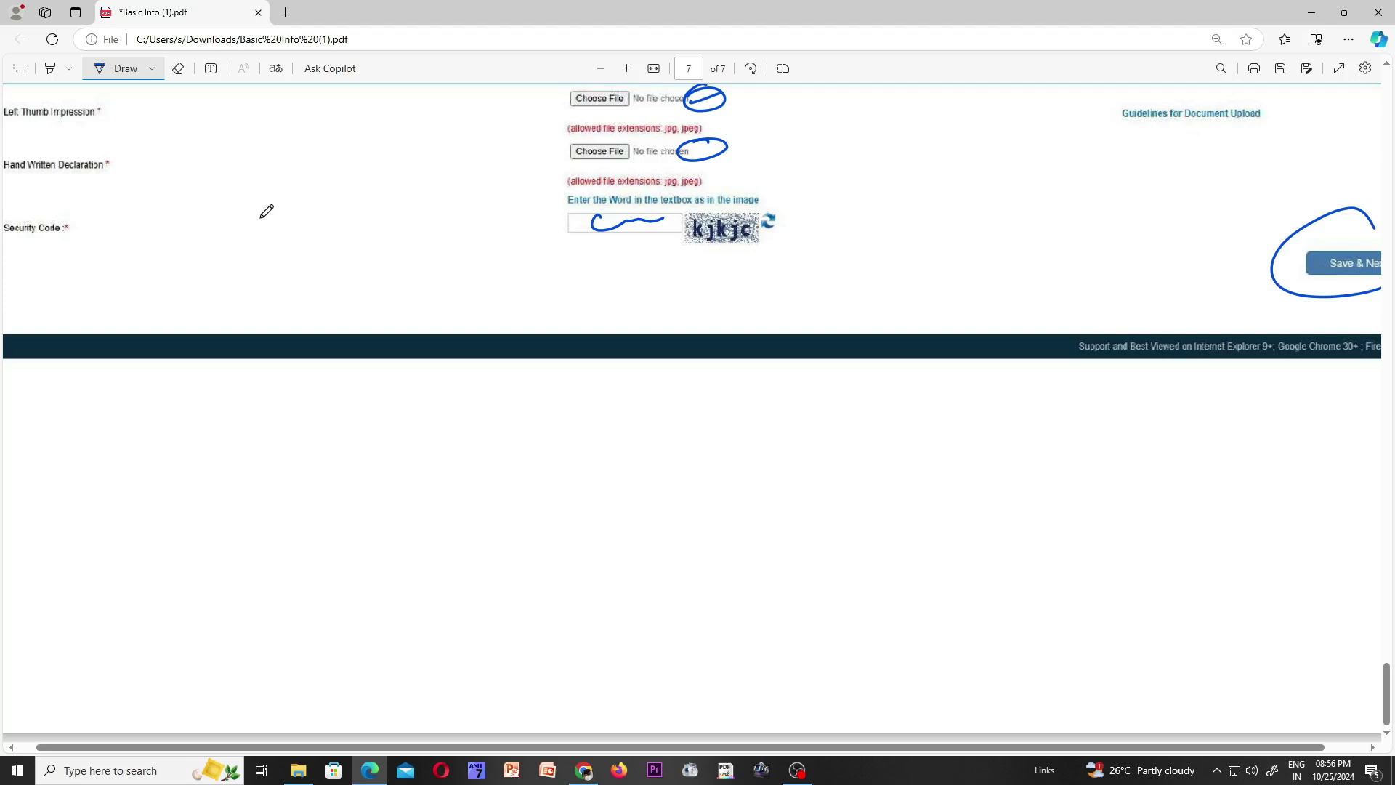
key(alt+Tab)
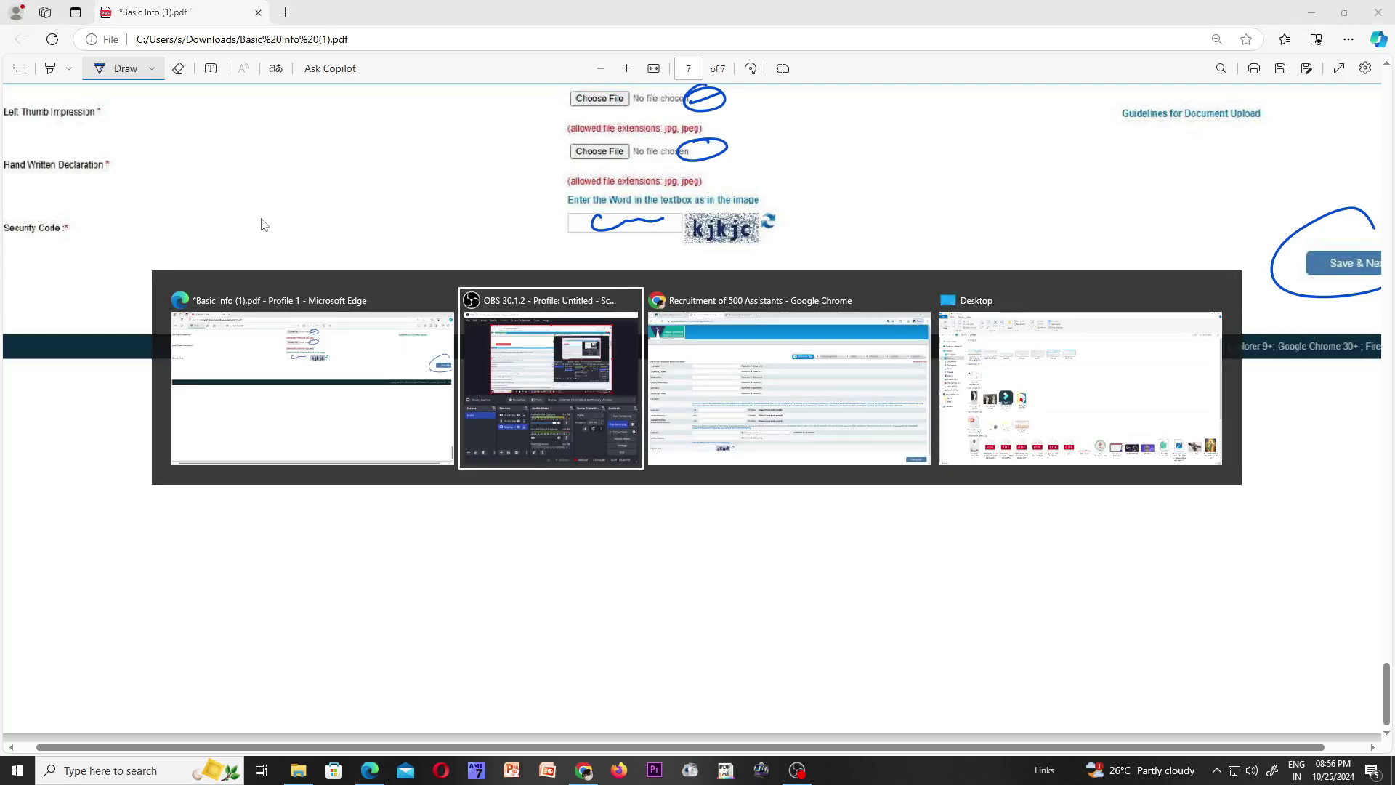
- In Chrome, launch 'Click here to Apply Online' in a new tab, then return to the National Insurance page
key(alt+Tab)
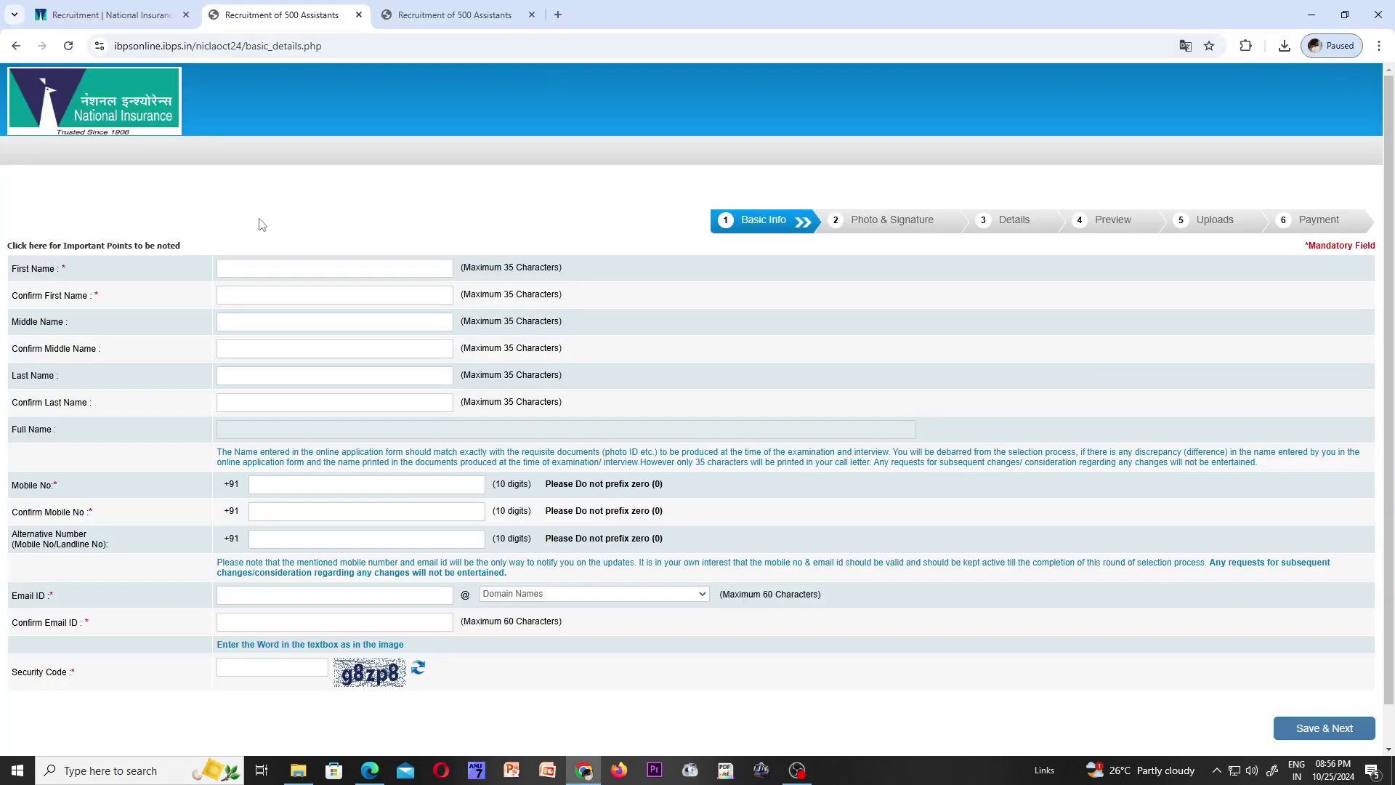
click(109, 15)
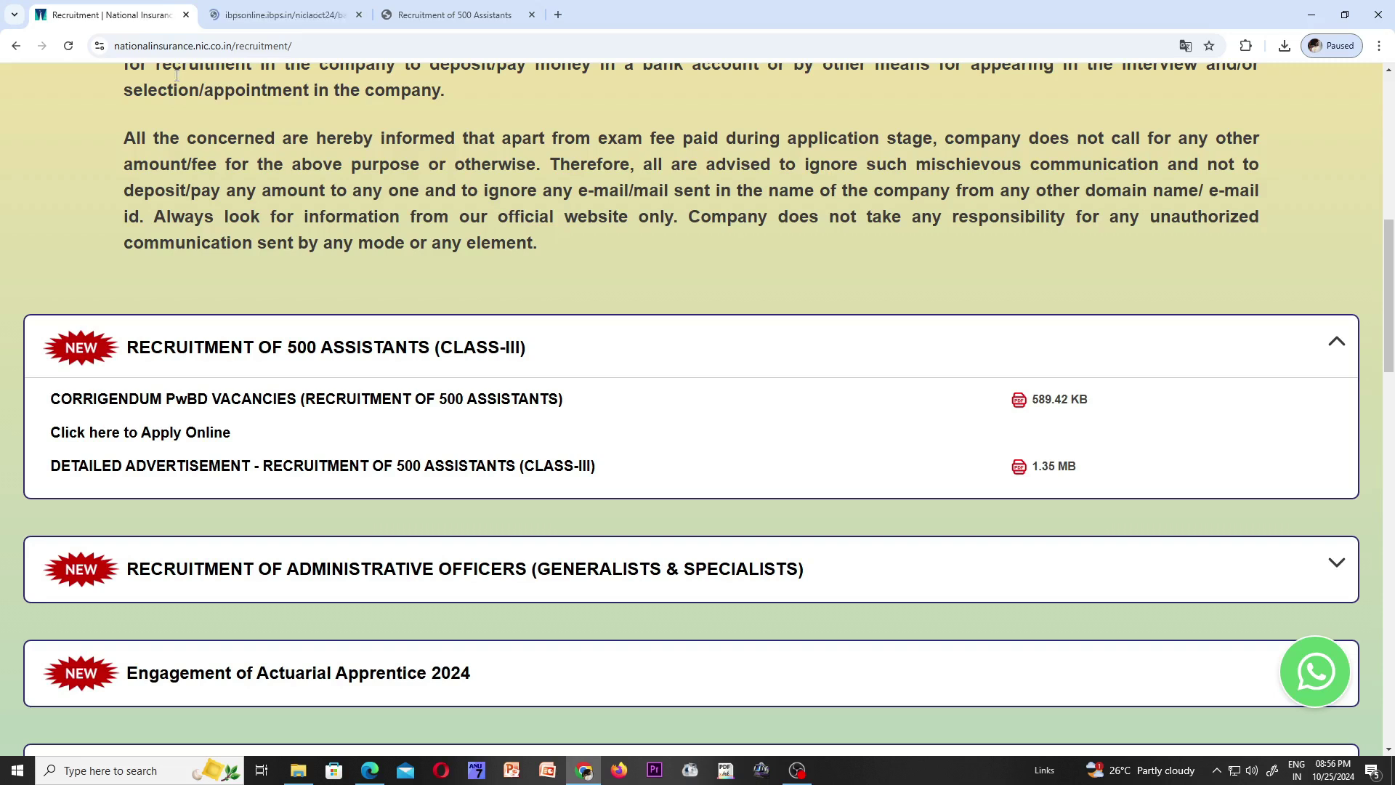
click(178, 431)
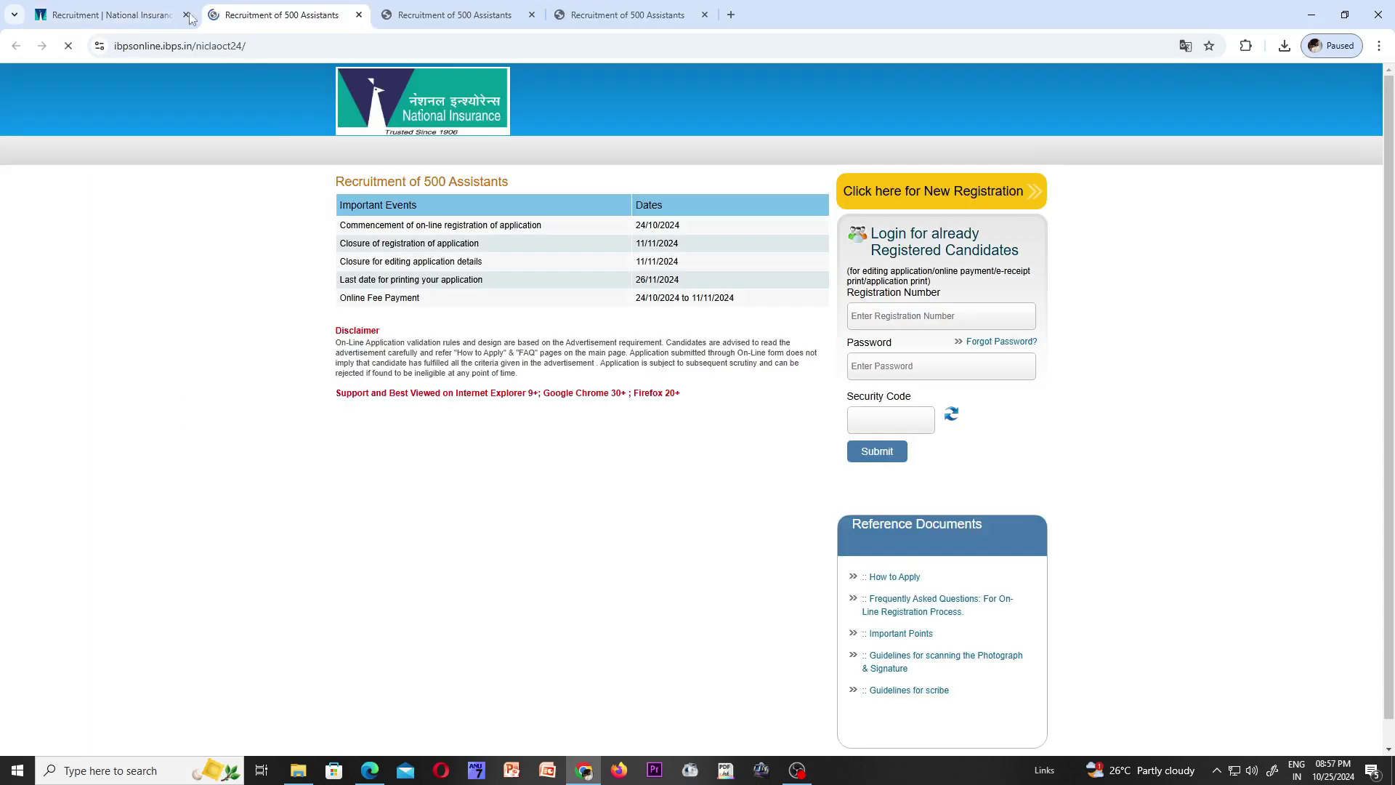
click(143, 15)
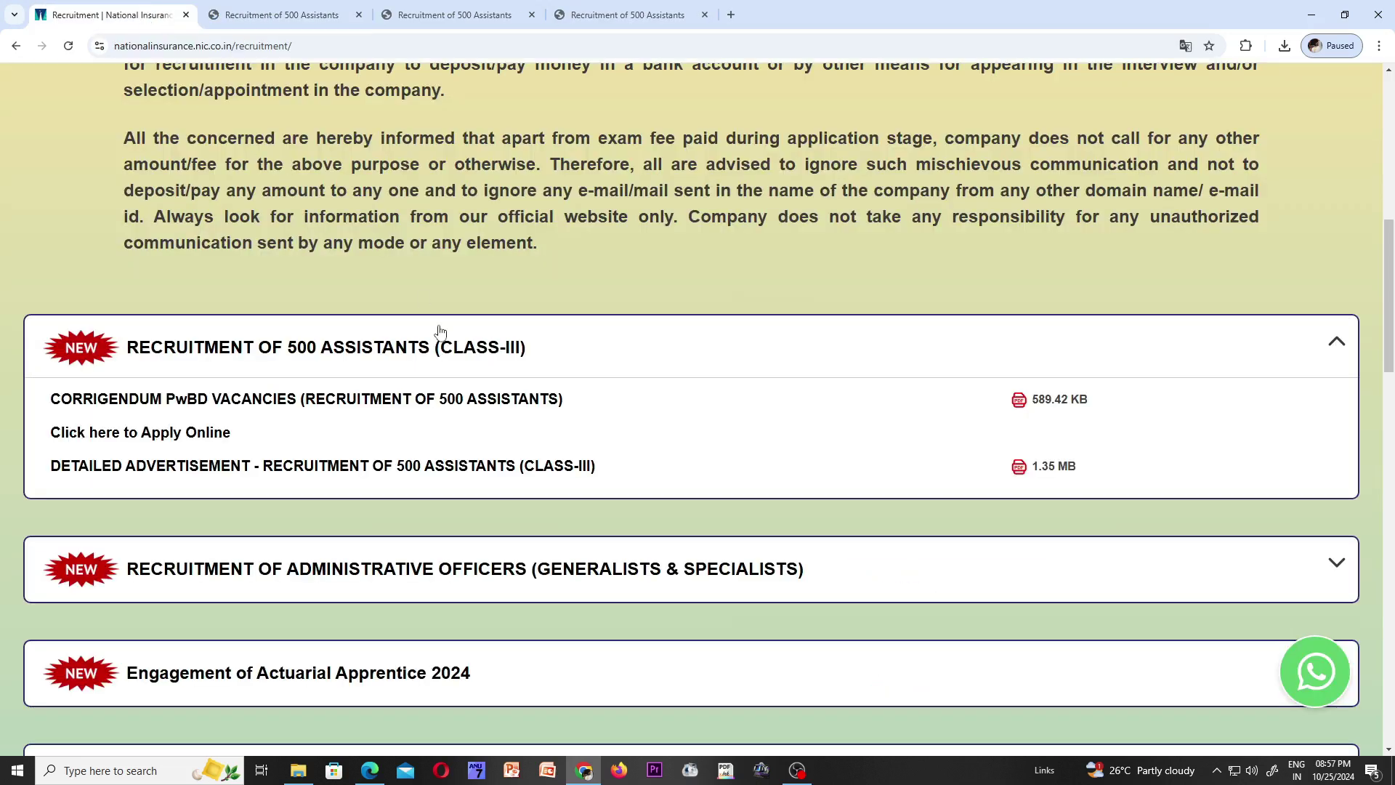
scroll(440, 331, up, 3)
scroll(445, 325, down, 5)
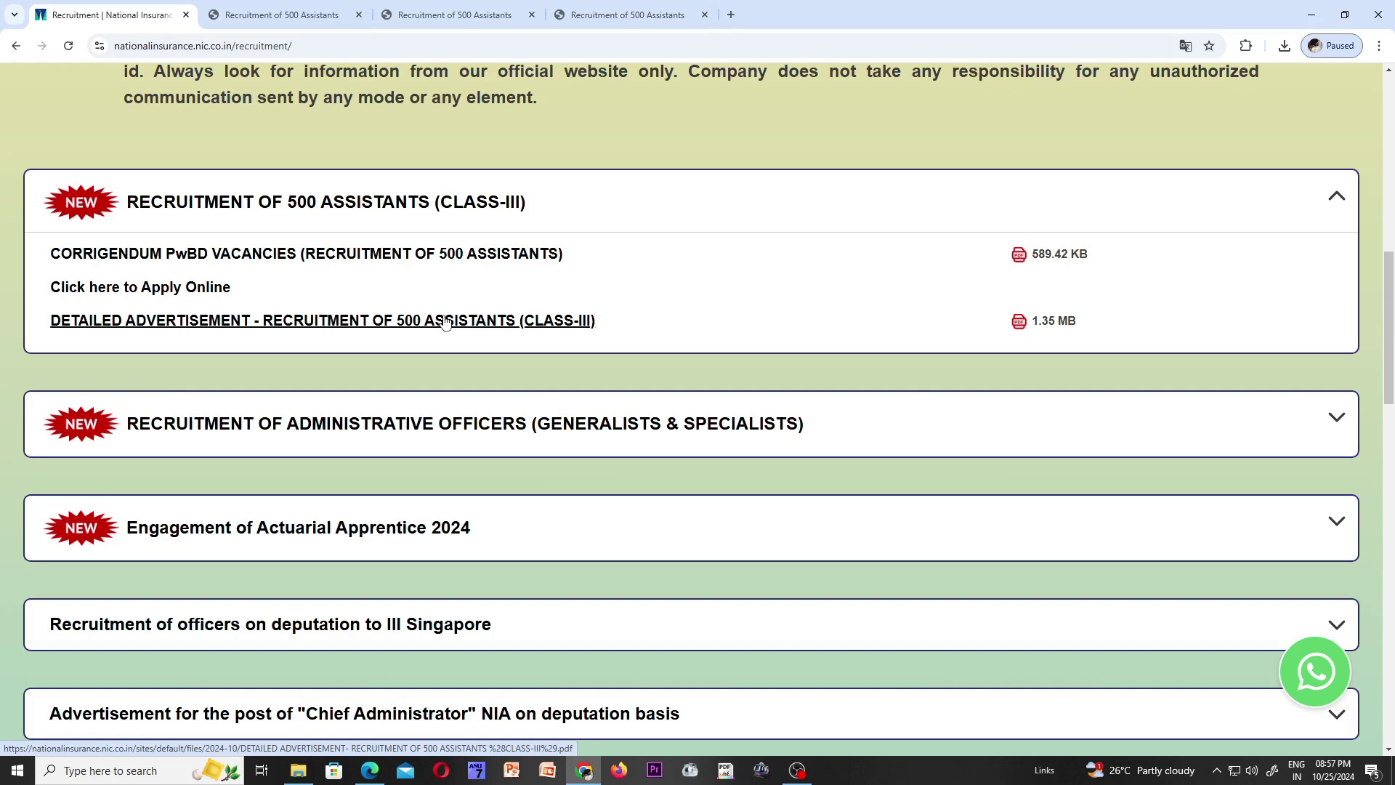
scroll(480, 247, up, 12)
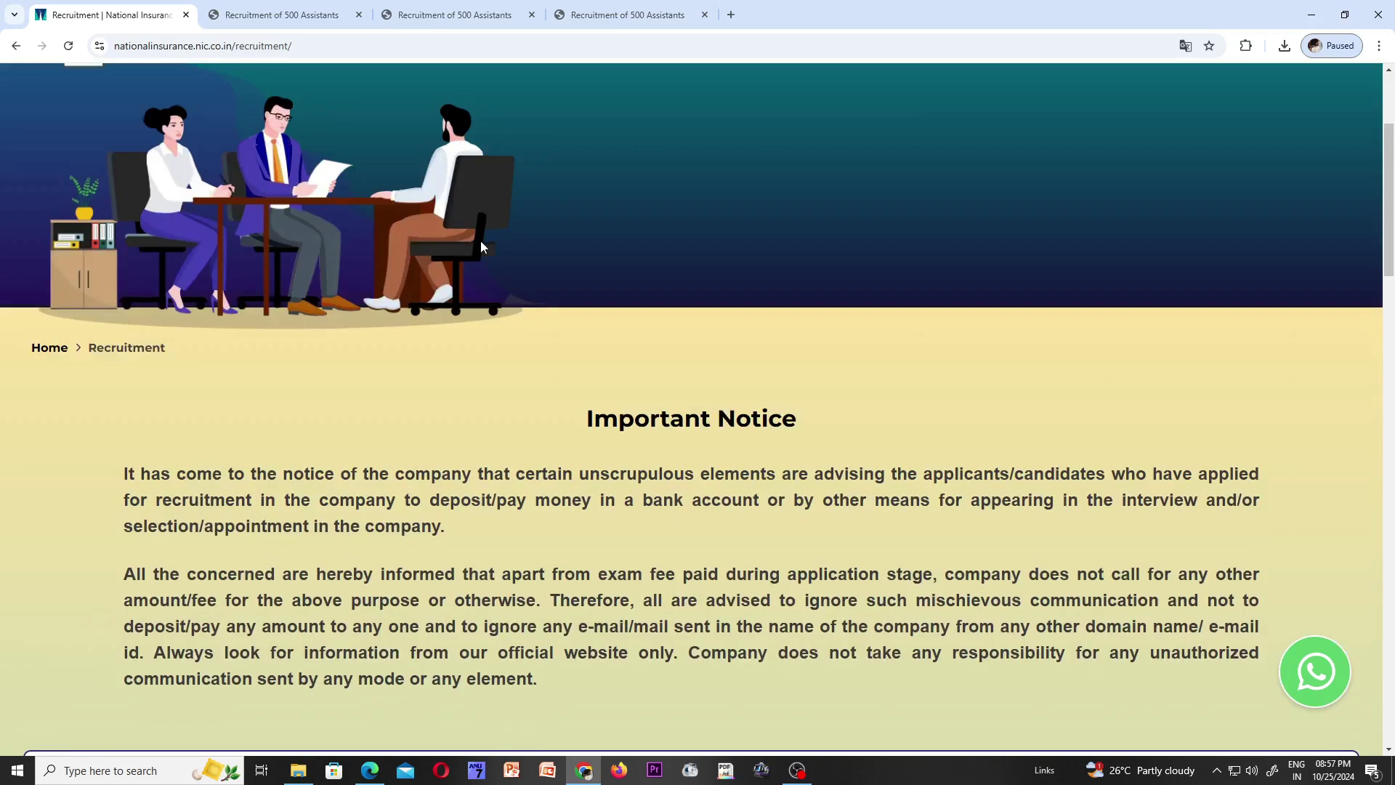